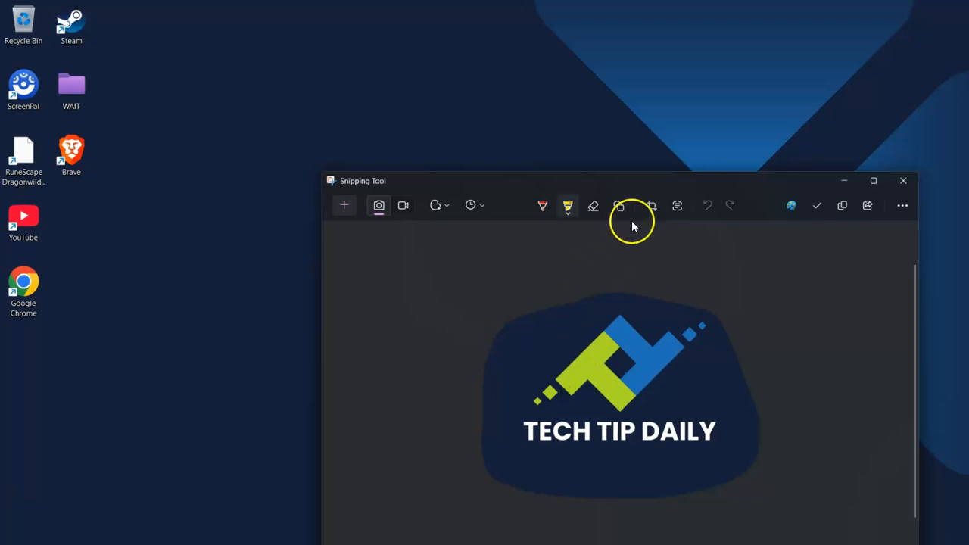
Reposition the Snipping Tool window, switch it to video recording and back to snapshot mode, and close it
left_click_drag(668, 189, 565, 78)
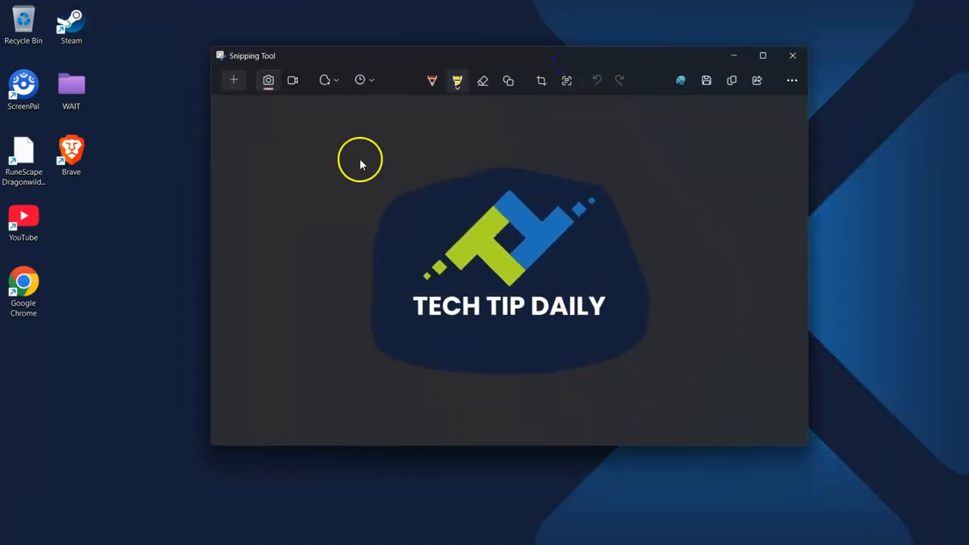
left_click(297, 81)
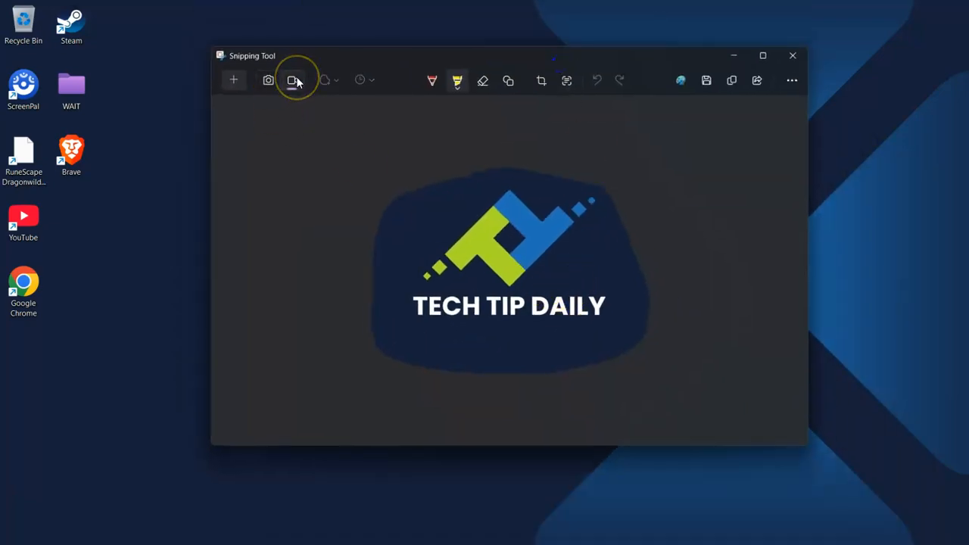
left_click(271, 85)
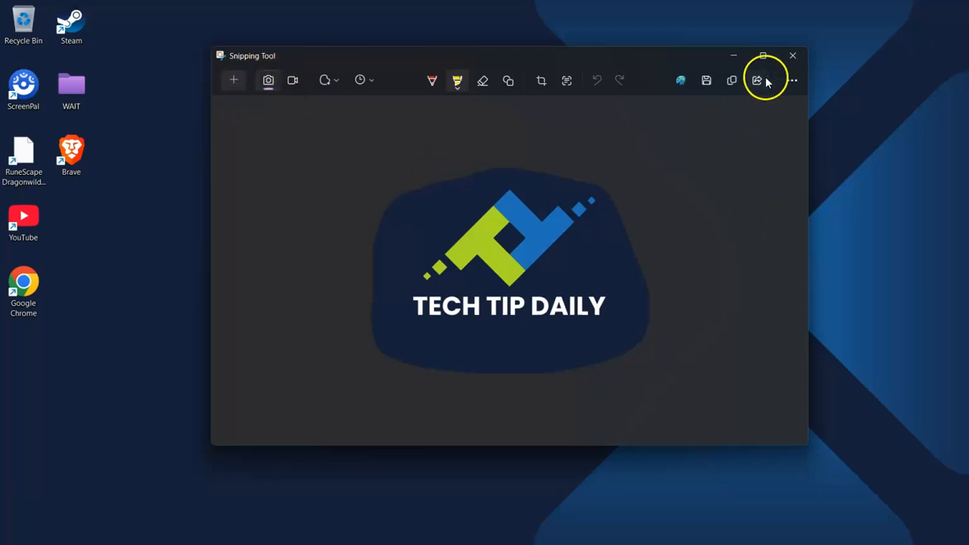
left_click(795, 57)
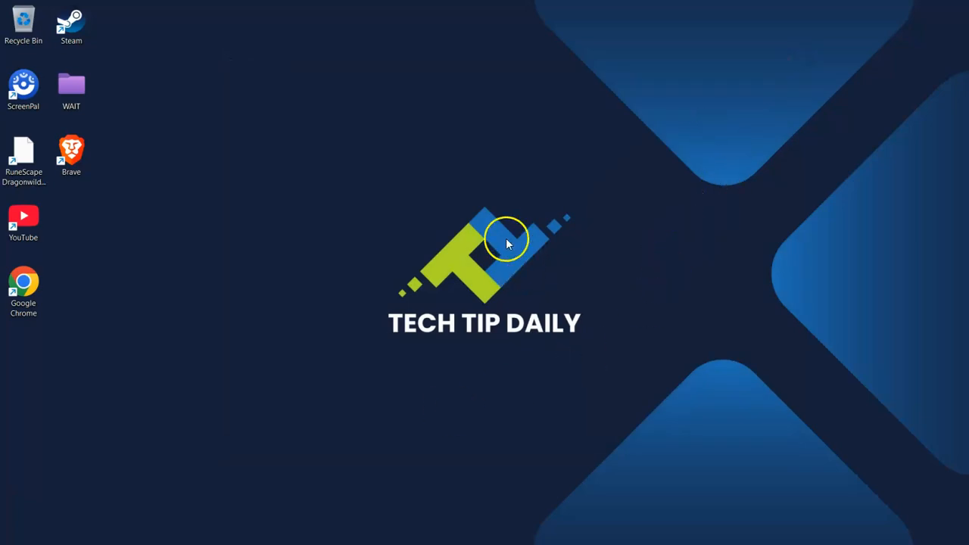
Find the Settings app through Windows search and open it
mouse_move(252, 539)
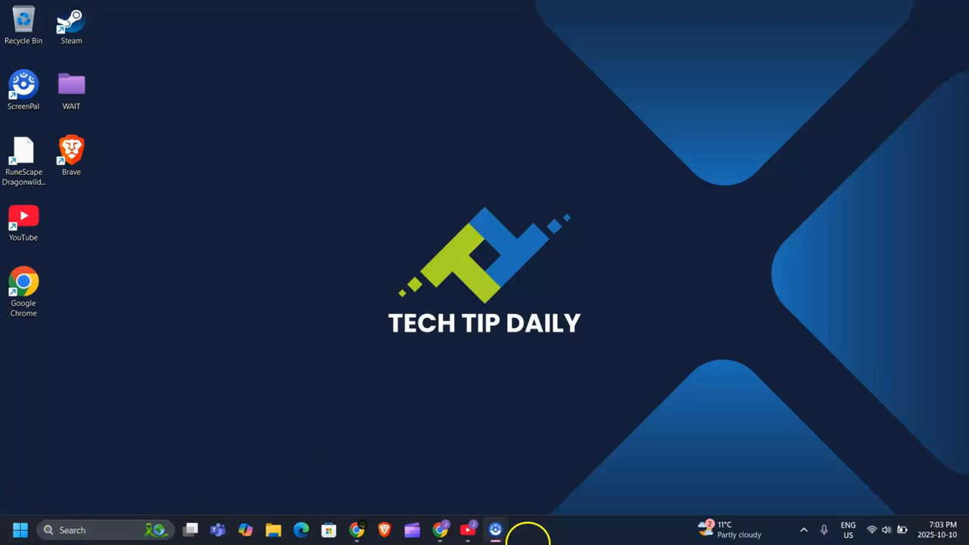
left_click(91, 532)
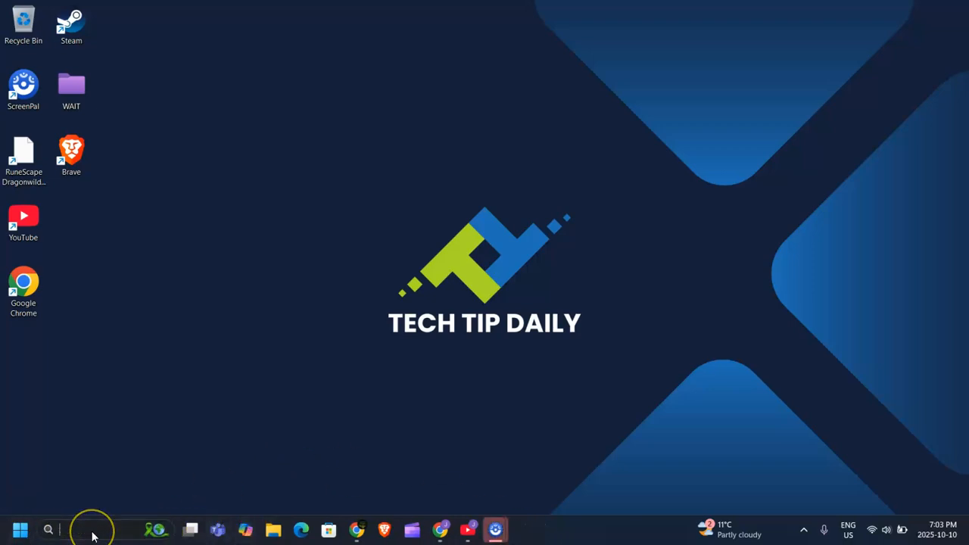
type("sett")
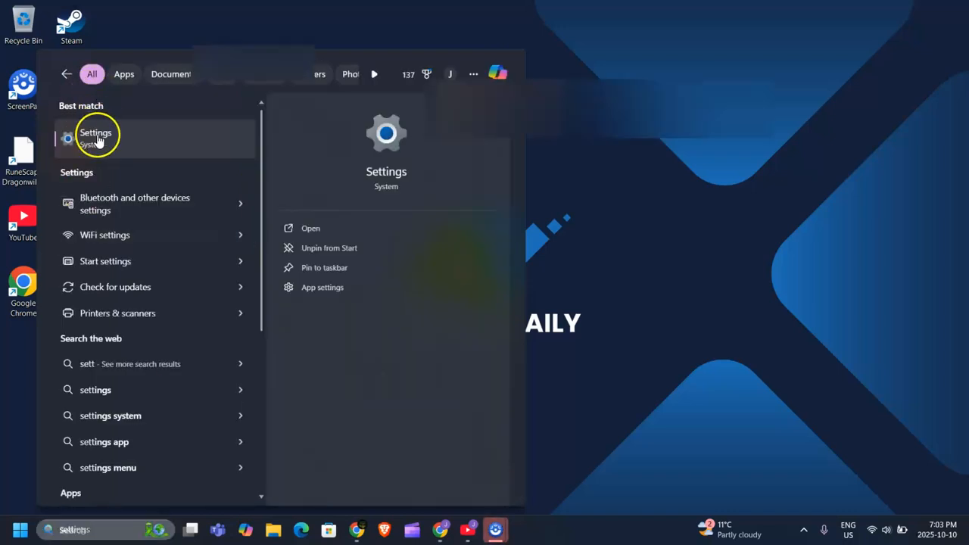
left_click(96, 136)
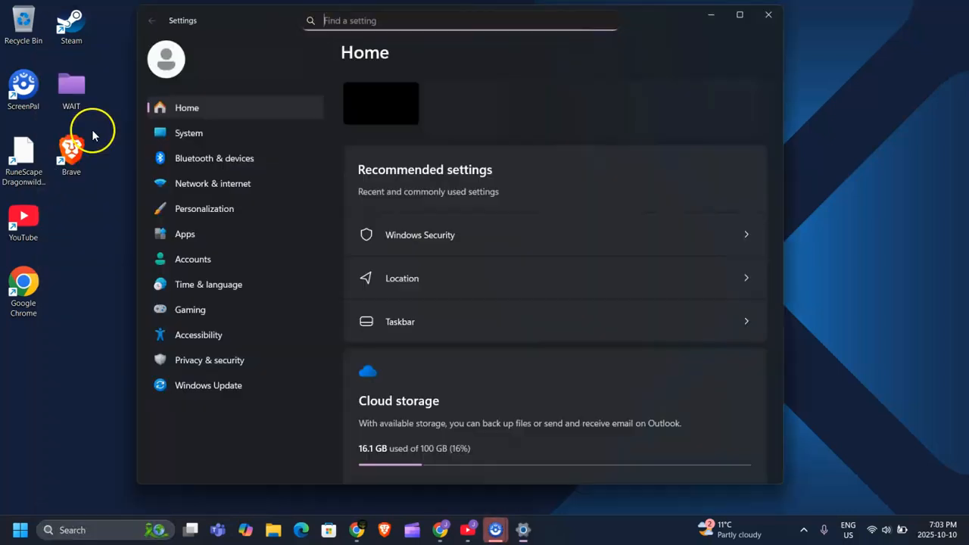
Open the Taskbar page of the Personalization settings
left_click(231, 211)
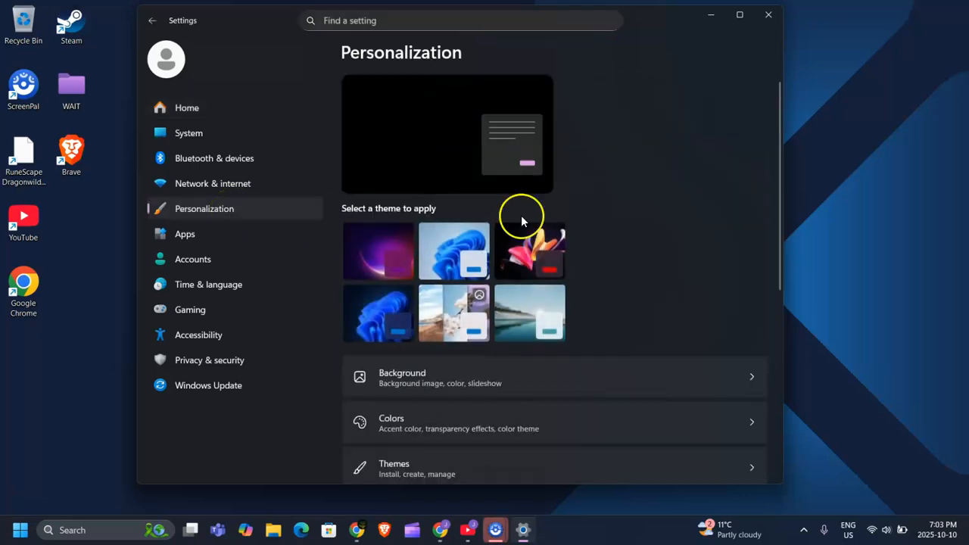
scroll(710, 235, "down", 2)
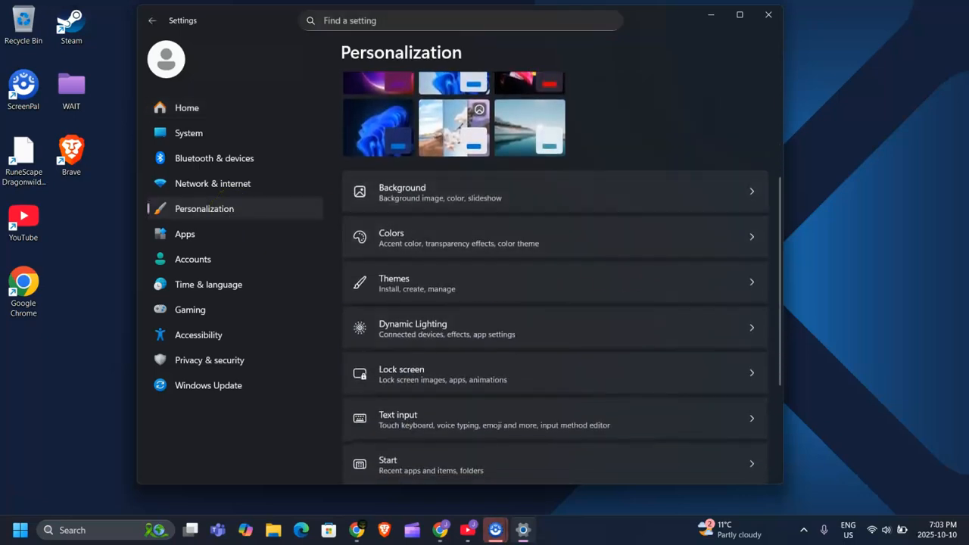
scroll(580, 386, "up", 2)
scroll(567, 368, "down", 4)
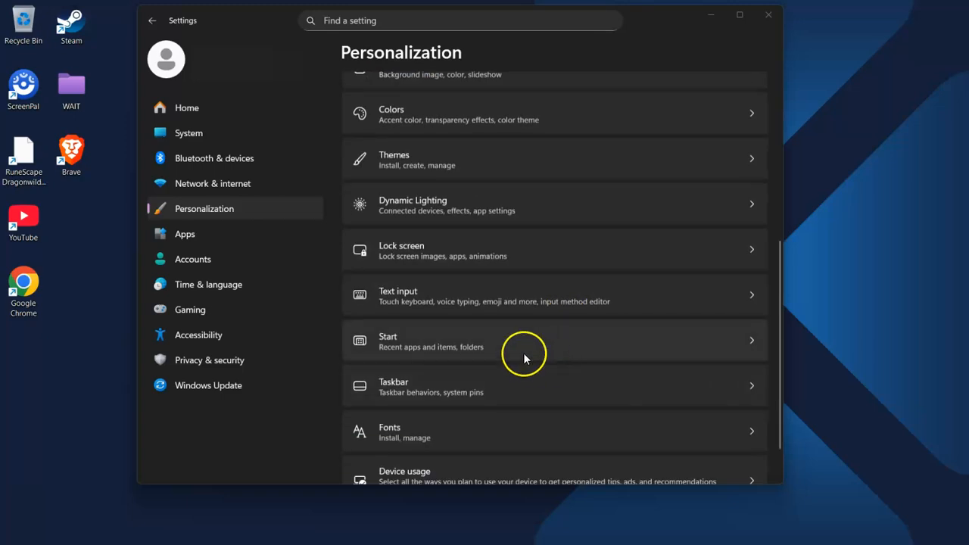
scroll(542, 289, "down", 1)
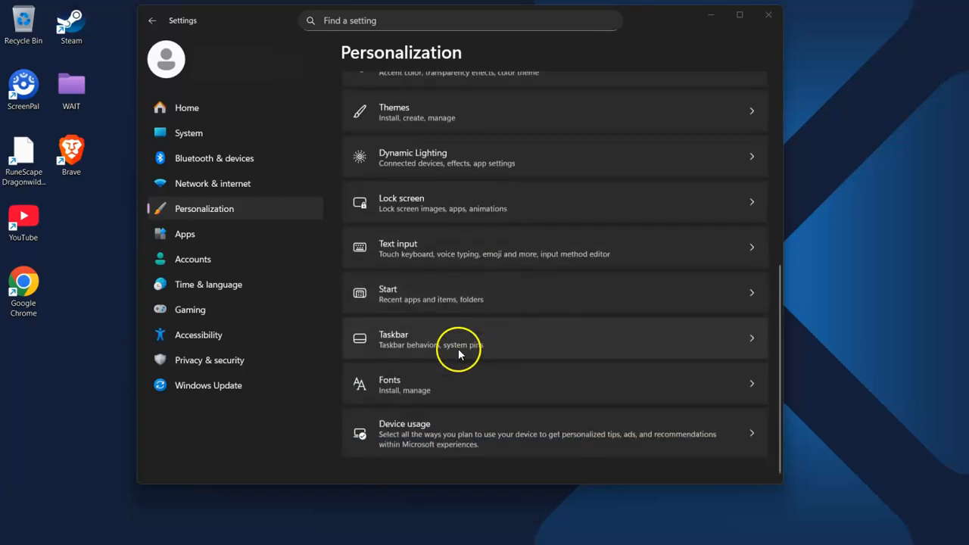
left_click(517, 338)
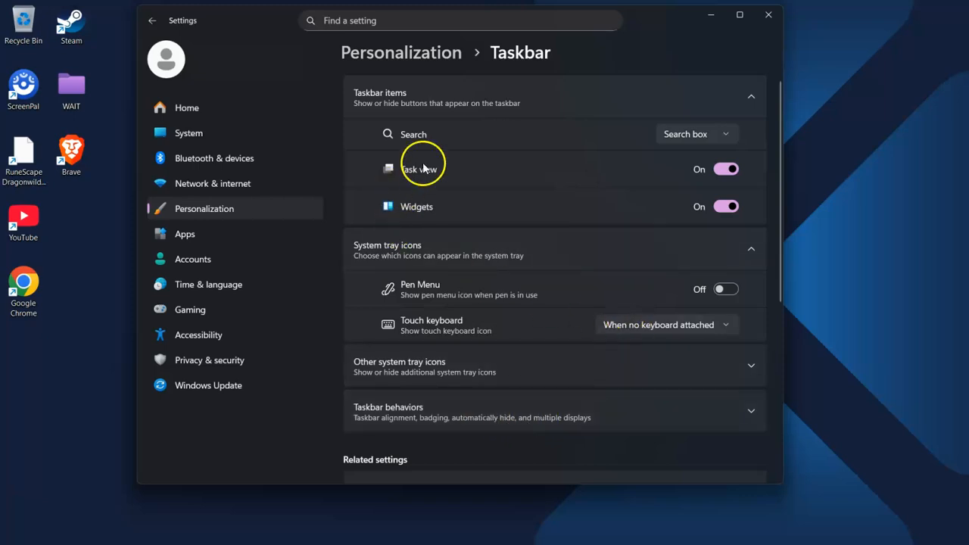
Review the taskbar items, including the display options for Search, and the system tray icon settings
left_click(702, 136)
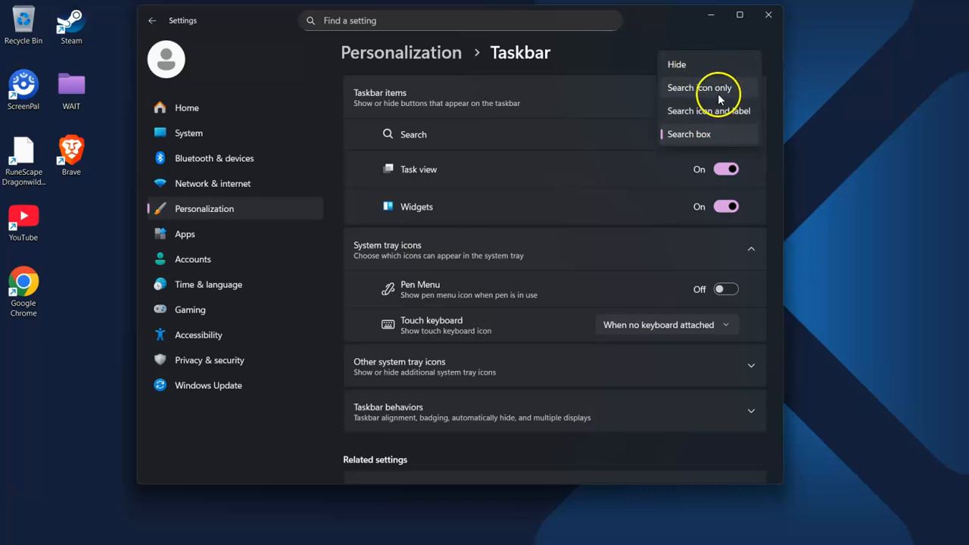
left_click(621, 61)
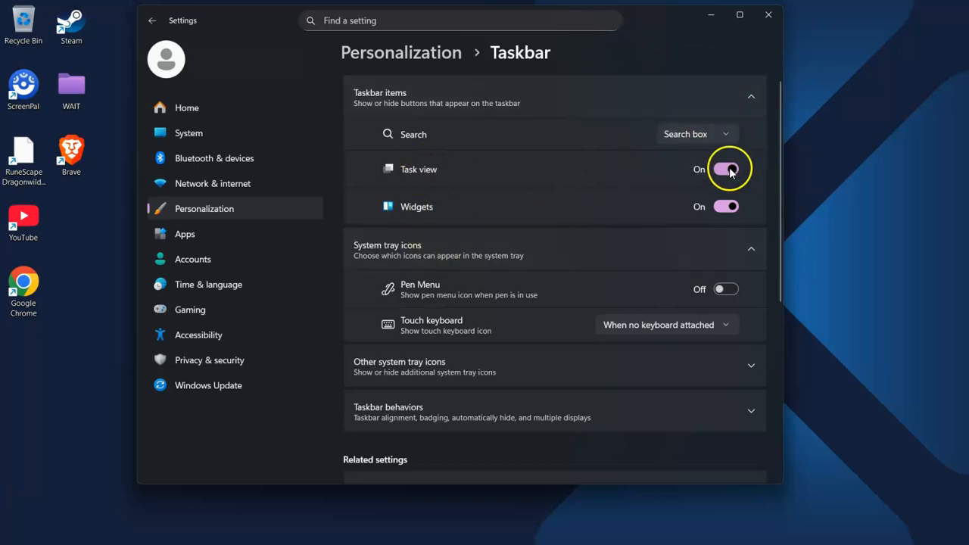
scroll(648, 221, "down", 2)
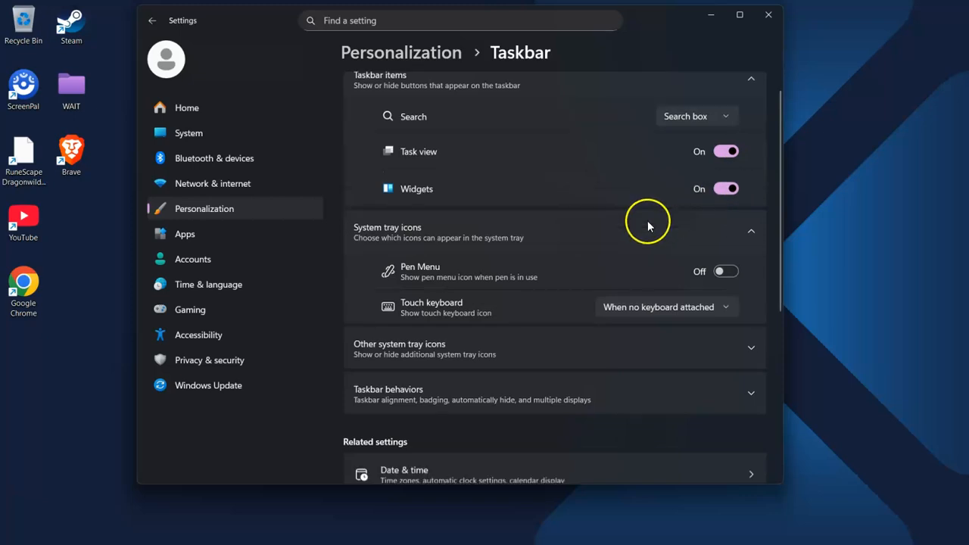
scroll(632, 275, "down", 2)
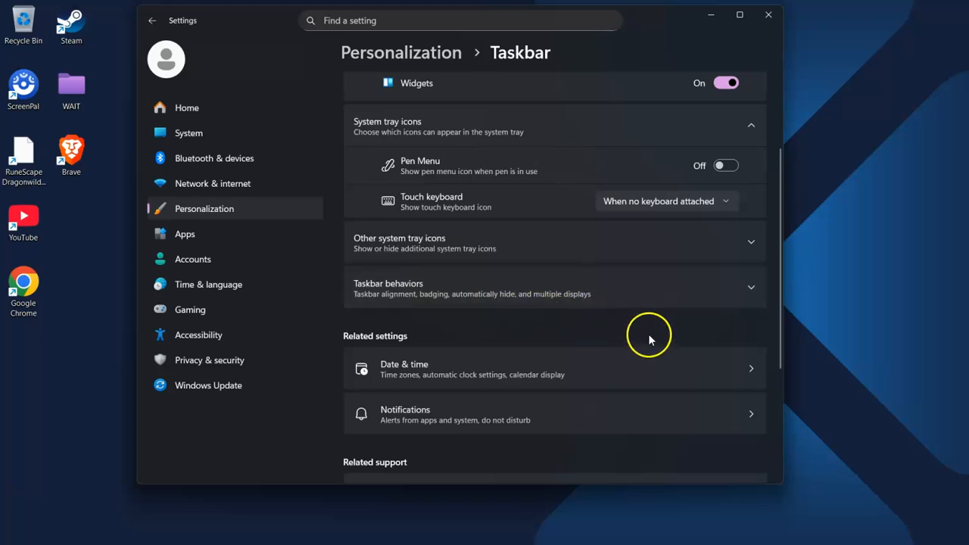
Expand the taskbar behaviors and set the taskbar alignment to Center
left_click(663, 293)
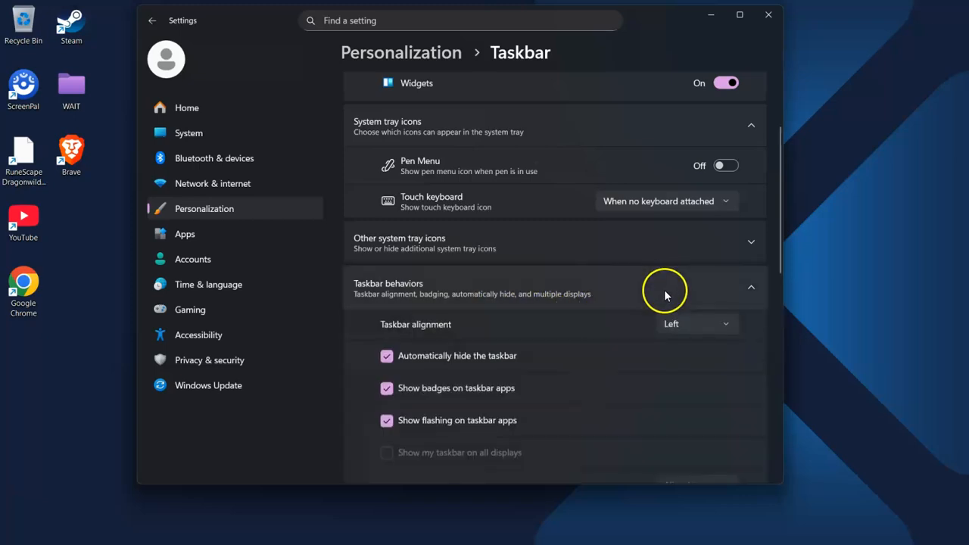
scroll(645, 304, "down", 3)
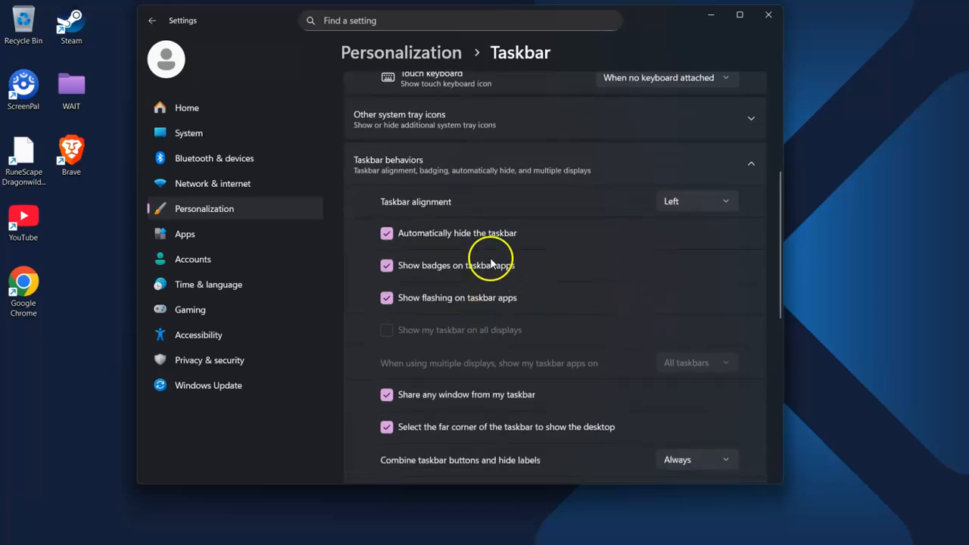
left_click(708, 202)
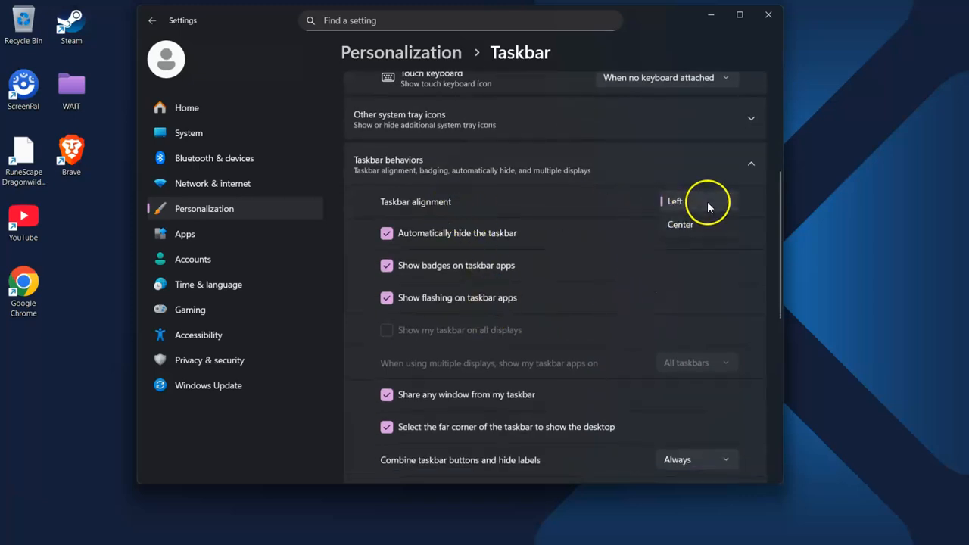
left_click(695, 230)
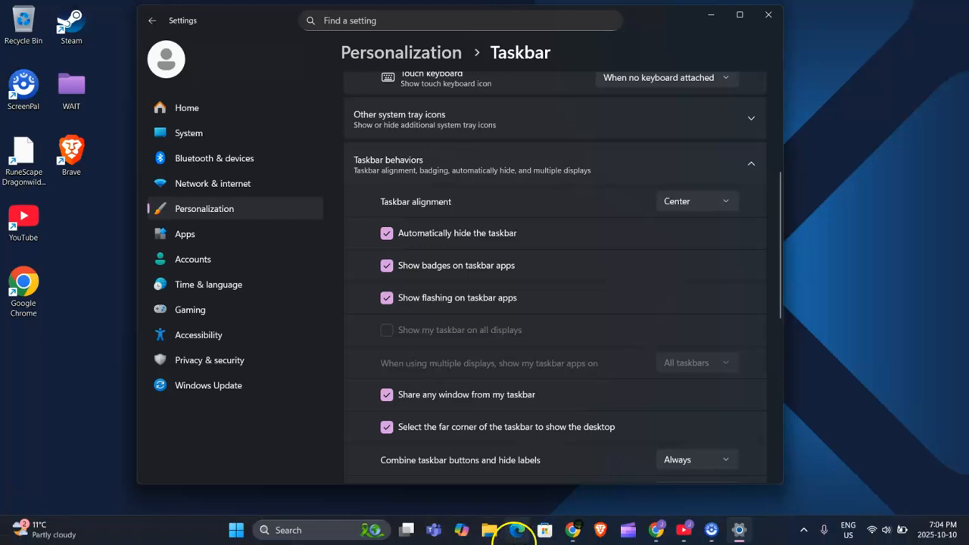
mouse_move(265, 543)
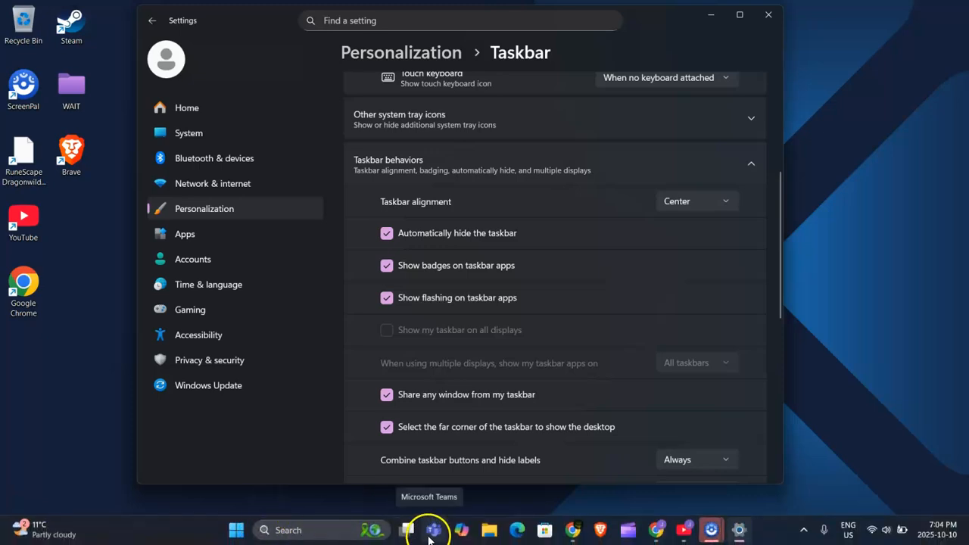
Set the taskbar alignment back to Left
left_click(702, 202)
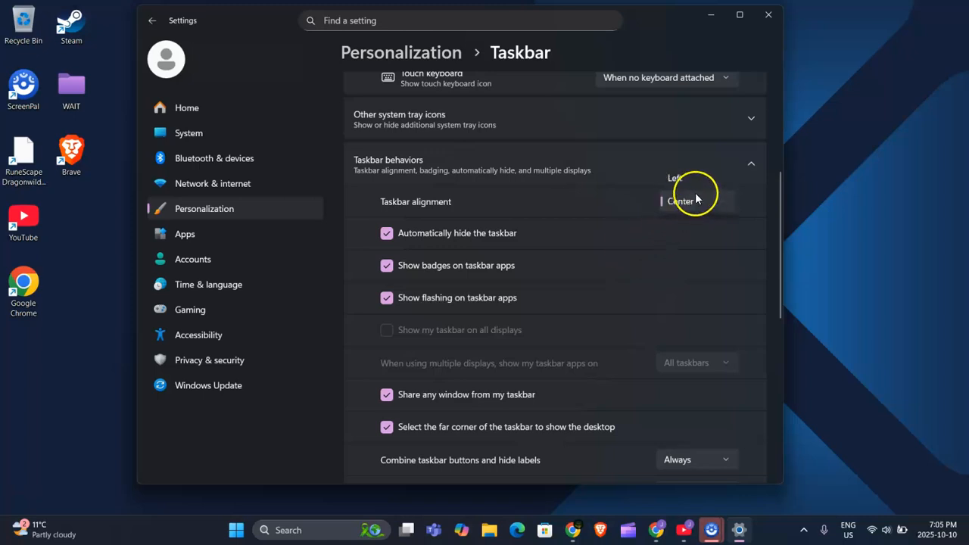
left_click(686, 177)
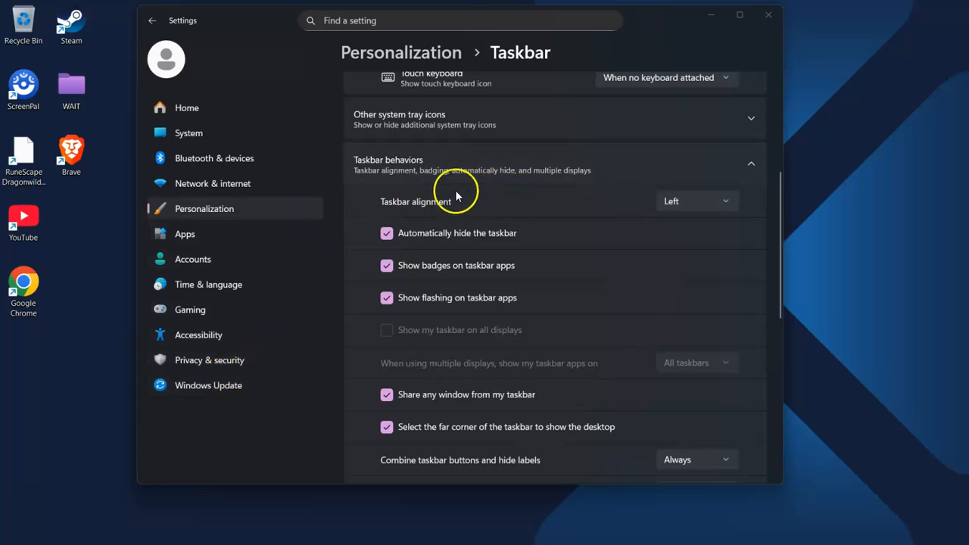
Look through the remaining taskbar behavior options and close the Settings window
scroll(683, 275, "down", 2)
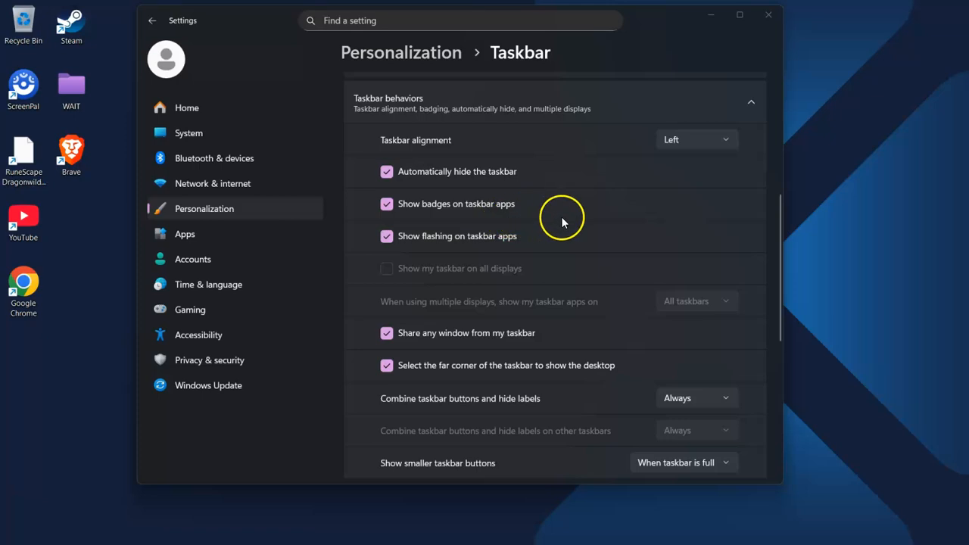
scroll(554, 309, "down", 4)
scroll(551, 400, "down", 5)
scroll(591, 360, "up", 5)
scroll(618, 369, "up", 10)
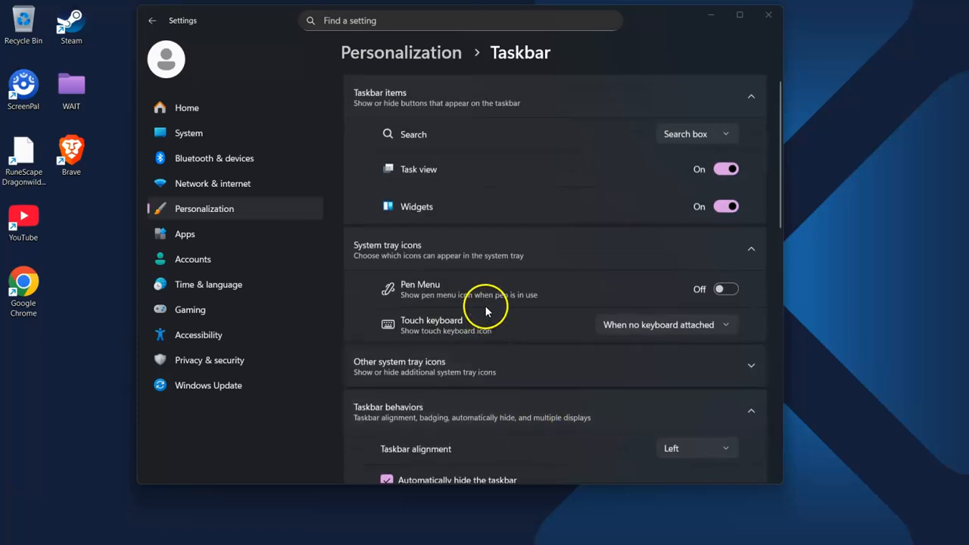
left_click(769, 14)
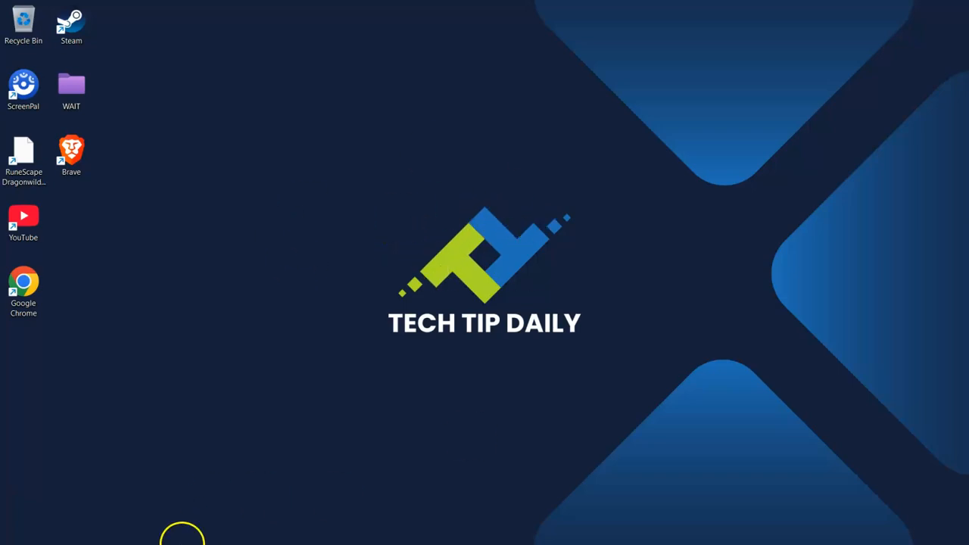
Find Task Manager through Windows search and open it
left_click(115, 526)
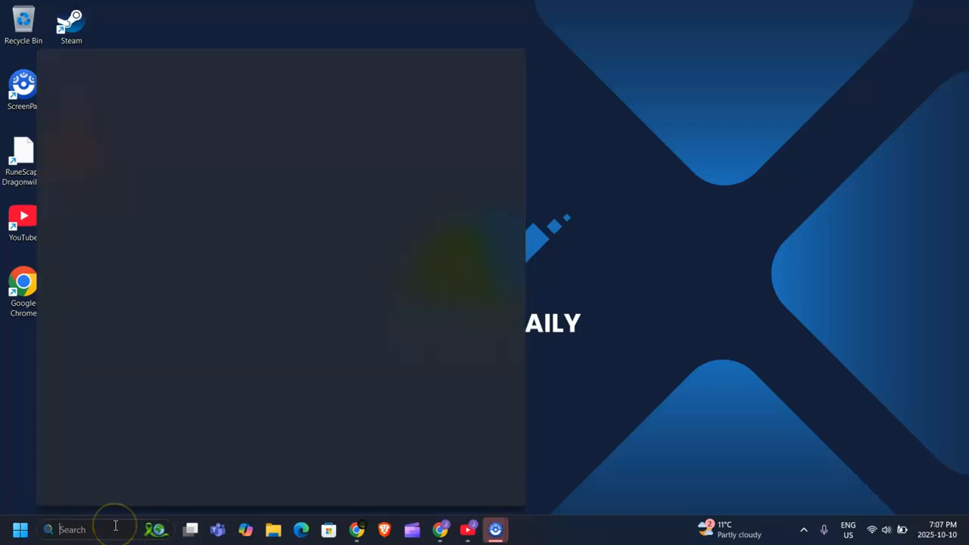
type("taask")
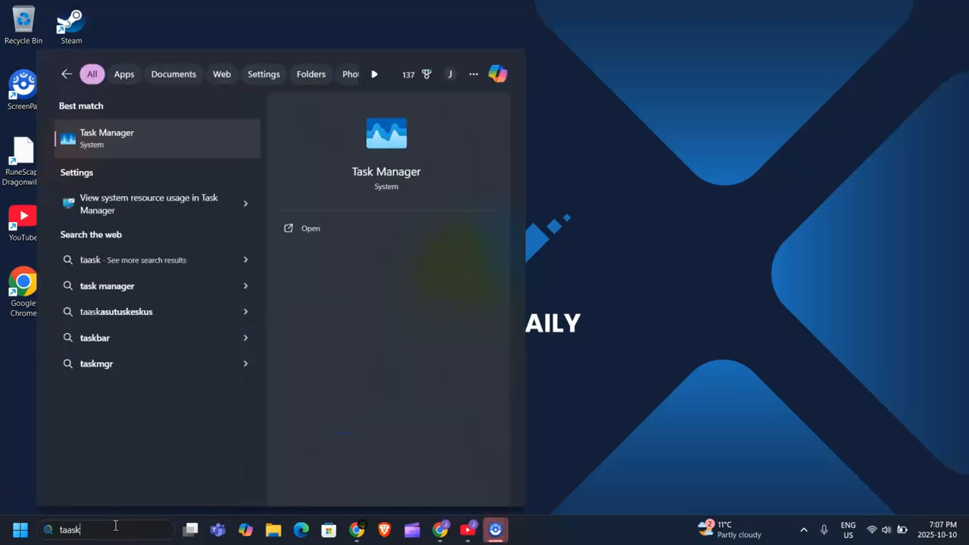
left_click(131, 131)
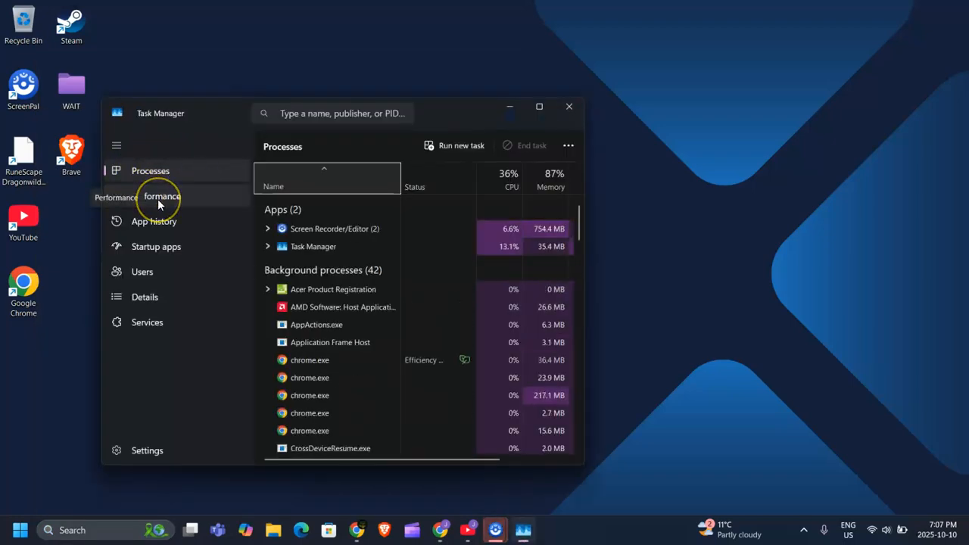
Examine the Performance, Details and Processes pages of Task Manager in a maximized window
left_click(184, 198)
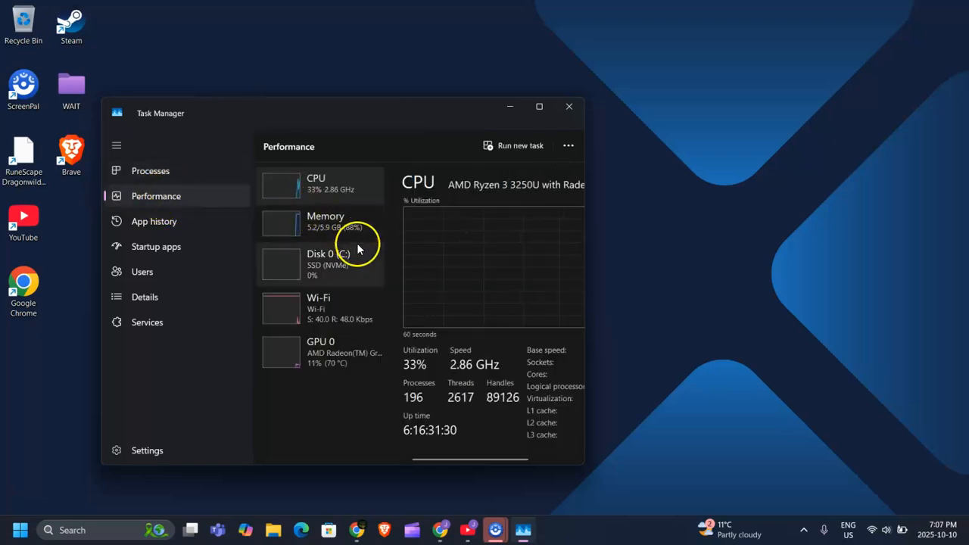
left_click(539, 106)
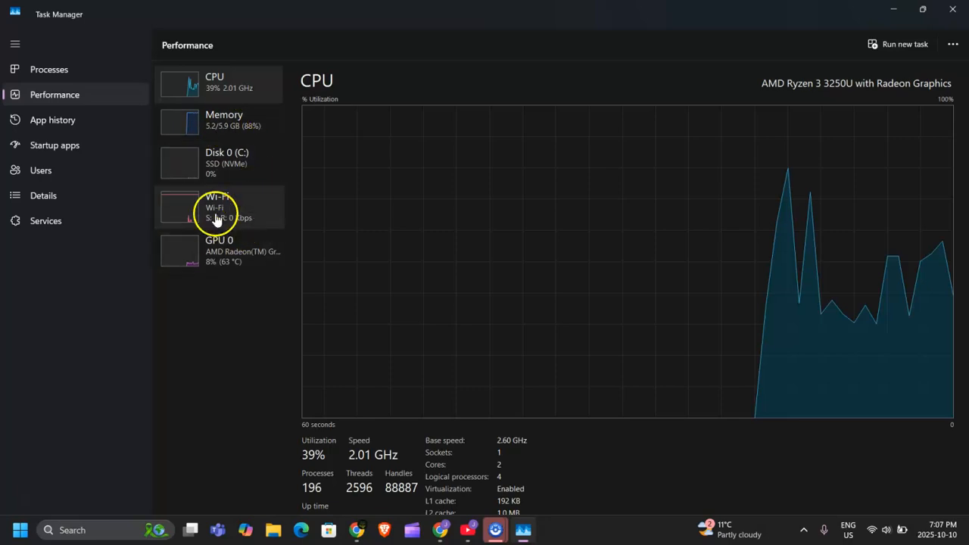
left_click(69, 199)
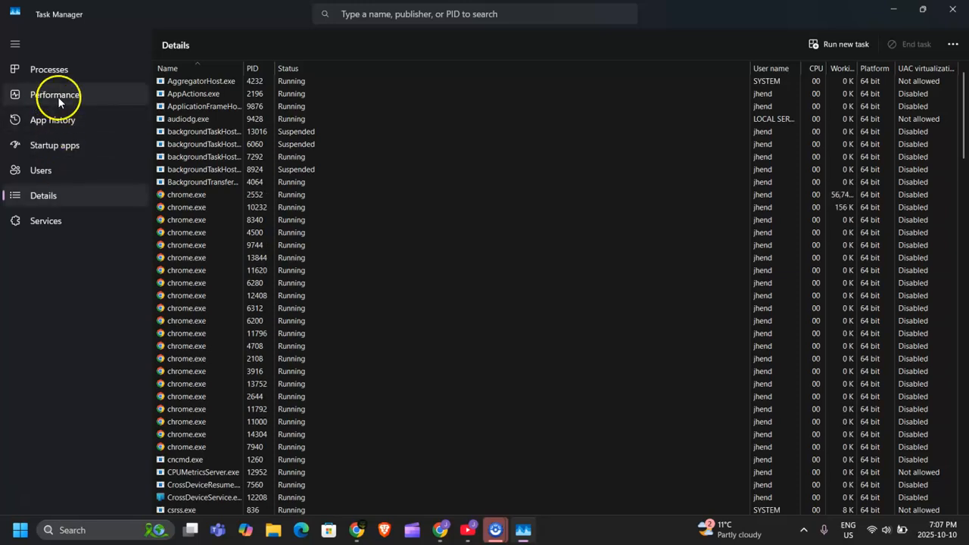
left_click(66, 73)
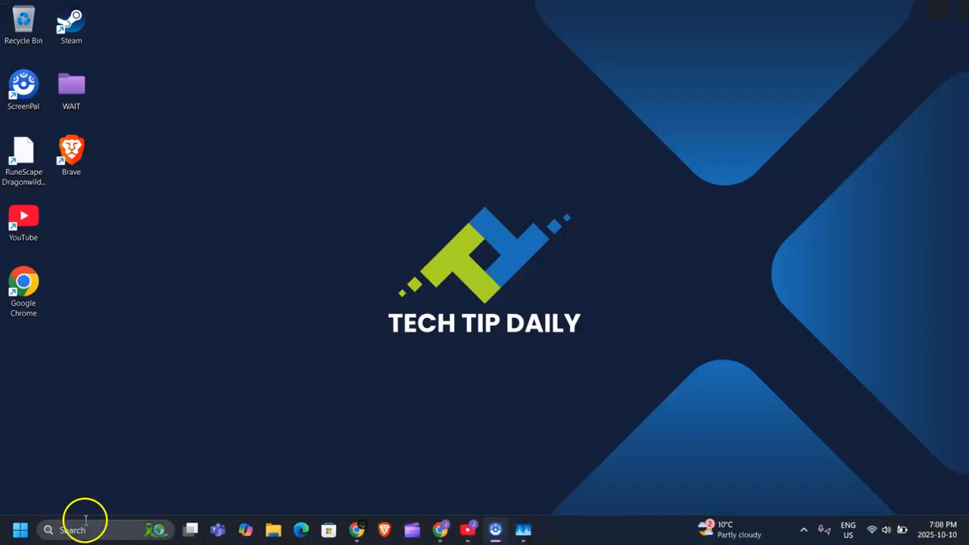
Find the About your PC page through Windows search and open it
left_click(85, 521)
type("abo")
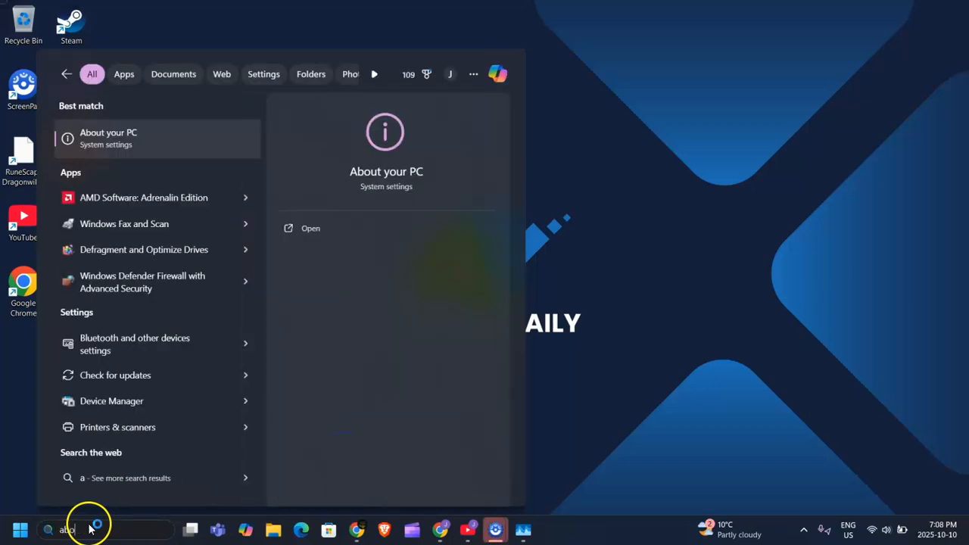
type("u")
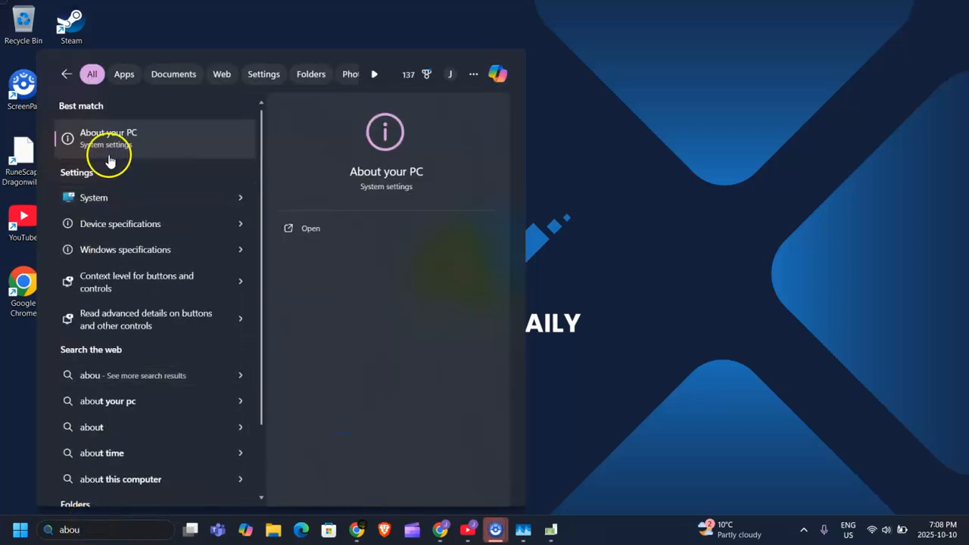
left_click(127, 140)
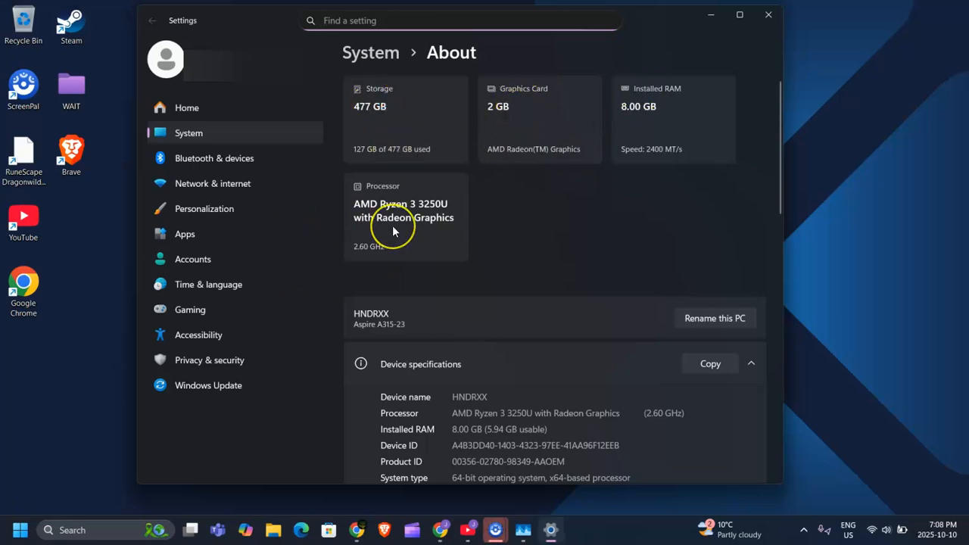
Review the device and Windows specifications on the About page, and close the Settings window
scroll(643, 282, "down", 2)
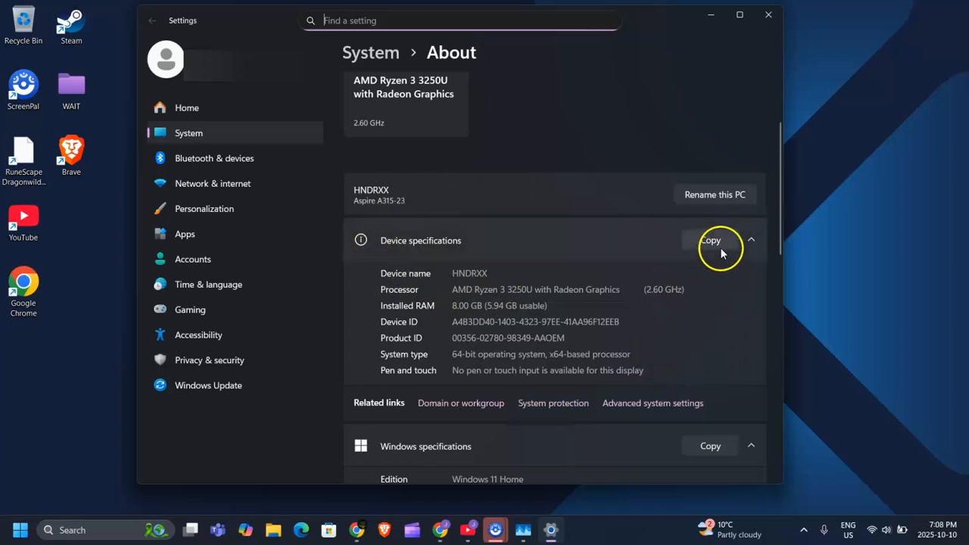
scroll(715, 243, "down", 3)
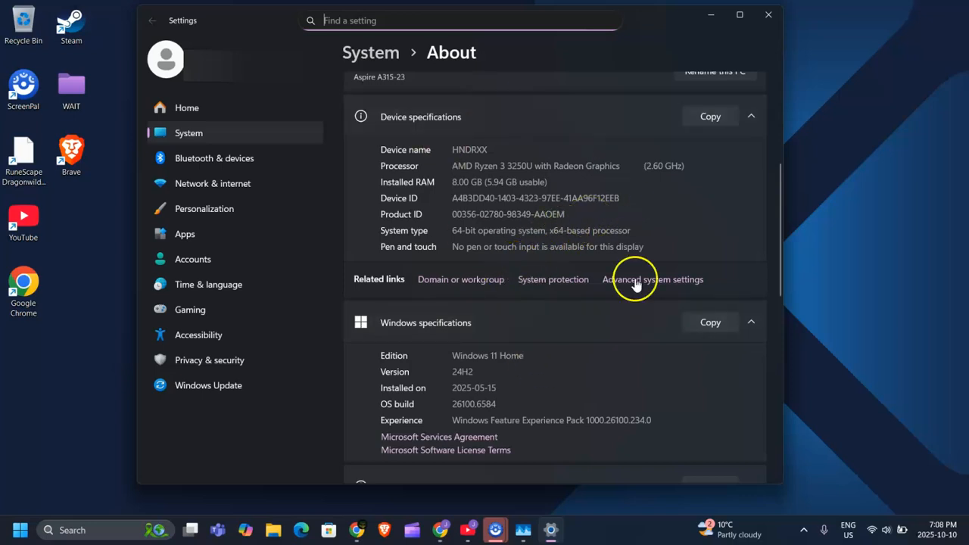
scroll(535, 361, "up", 3)
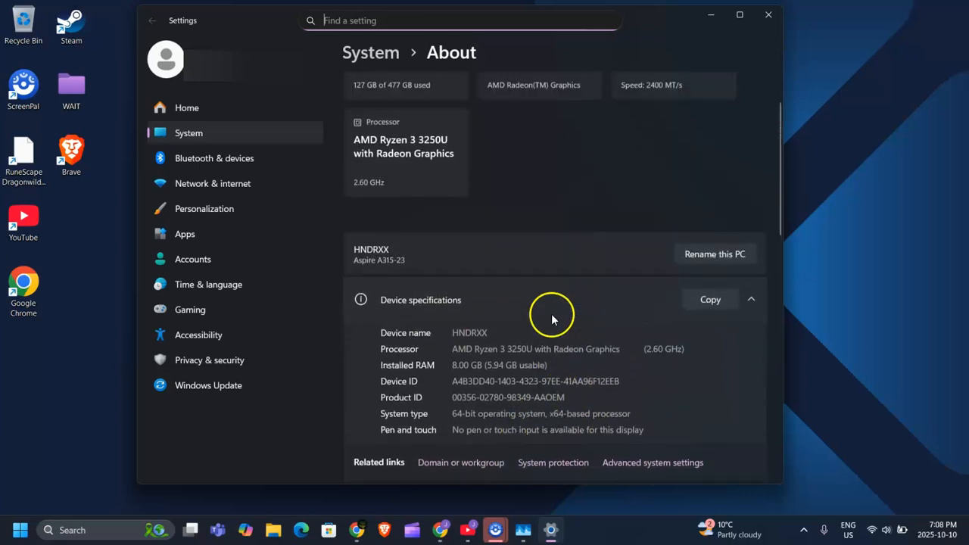
left_click(768, 15)
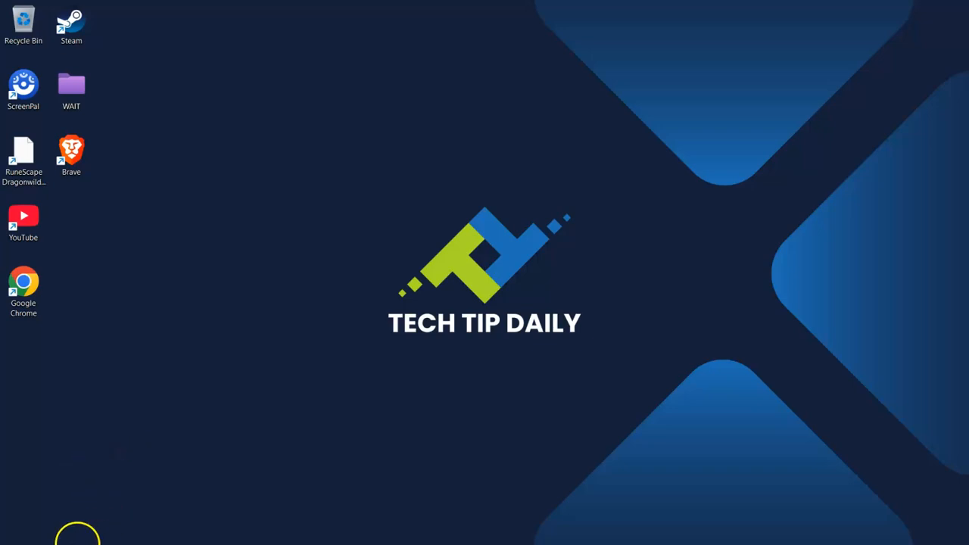
Unpin Booking.com from Start using its entry in the Start menu's full app list
mouse_move(15, 536)
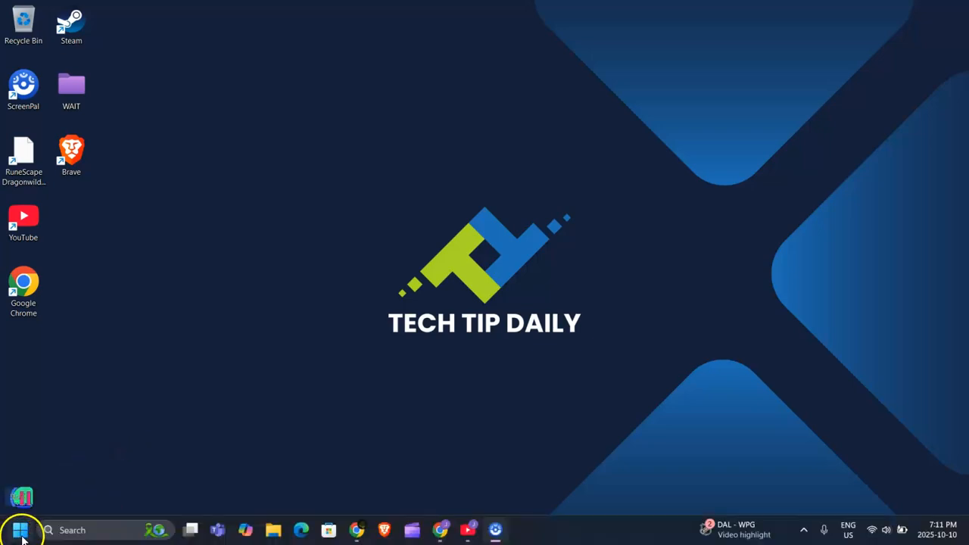
left_click(21, 532)
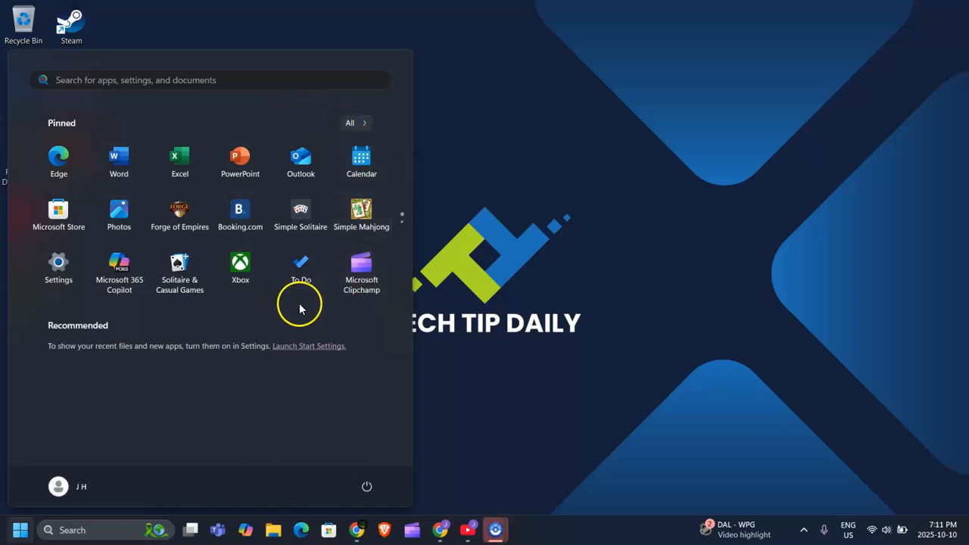
scroll(402, 227, "down", 1)
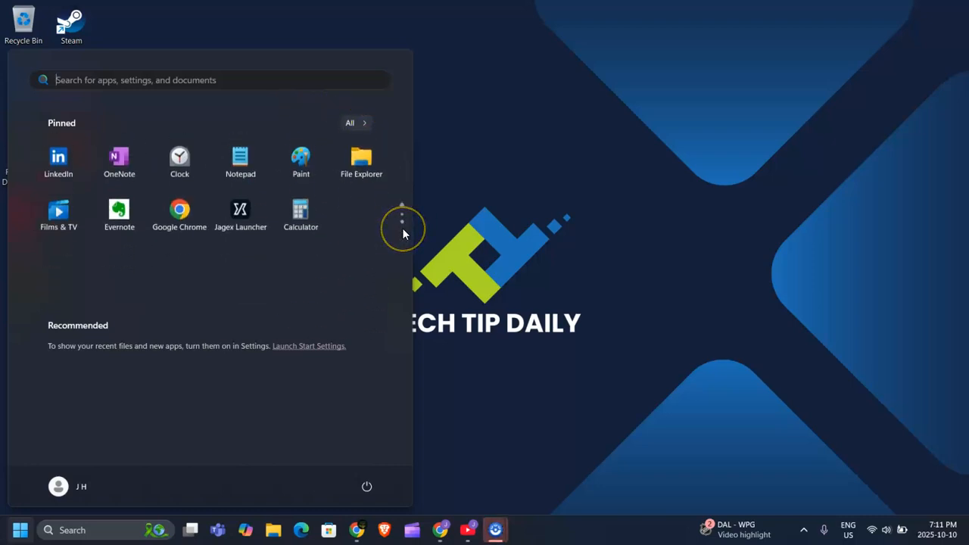
left_click(353, 123)
scroll(250, 212, "down", 3)
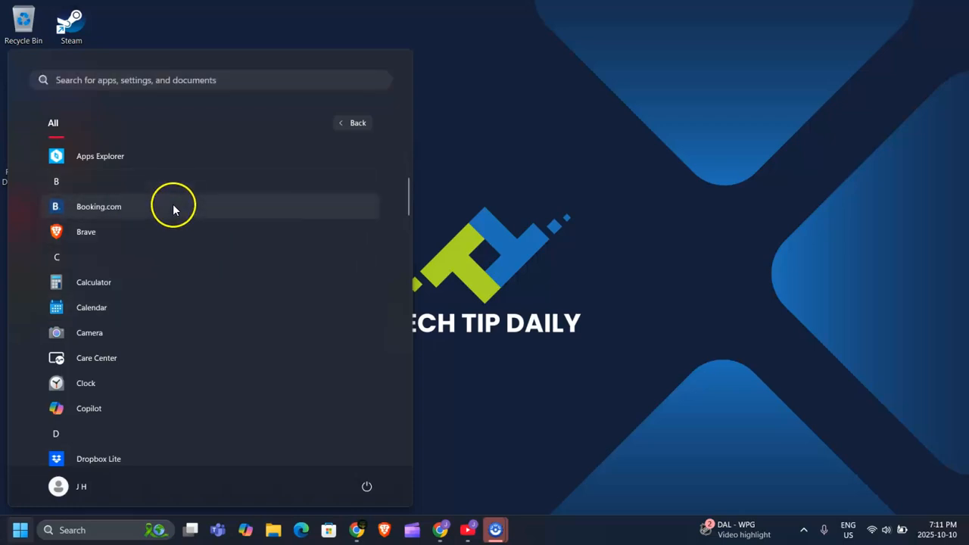
right_click(176, 207)
left_click(228, 219)
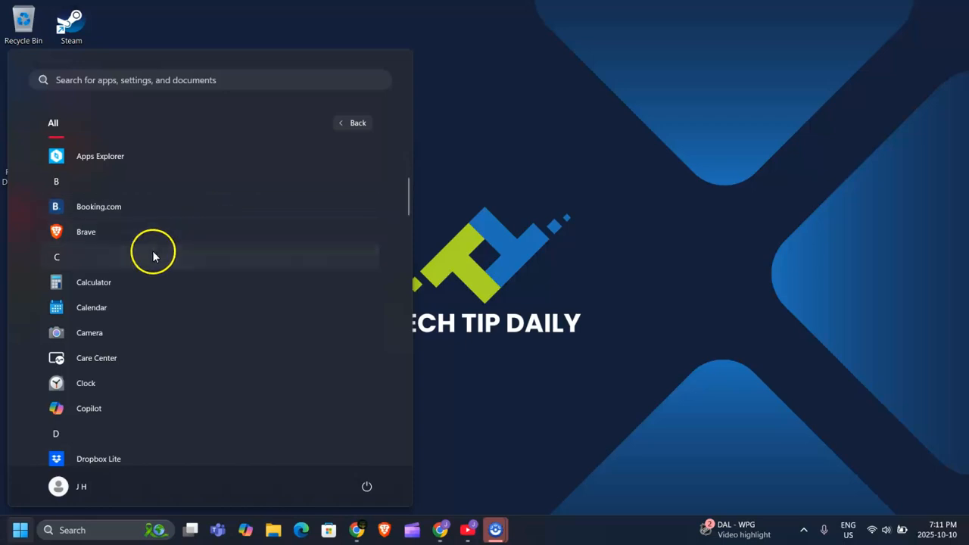
Unpin Excel from Start using its entry in the full app list
scroll(164, 255, "down", 4)
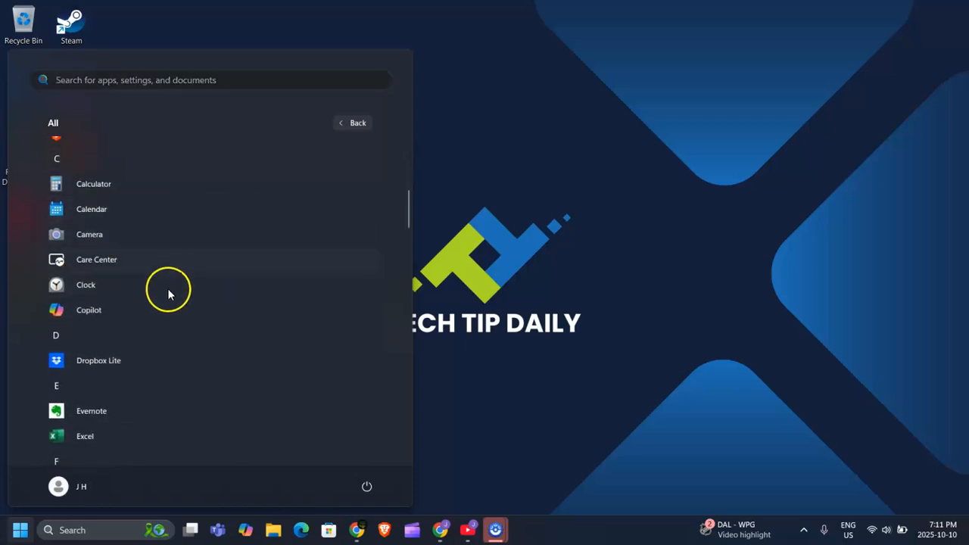
scroll(201, 272, "down", 3)
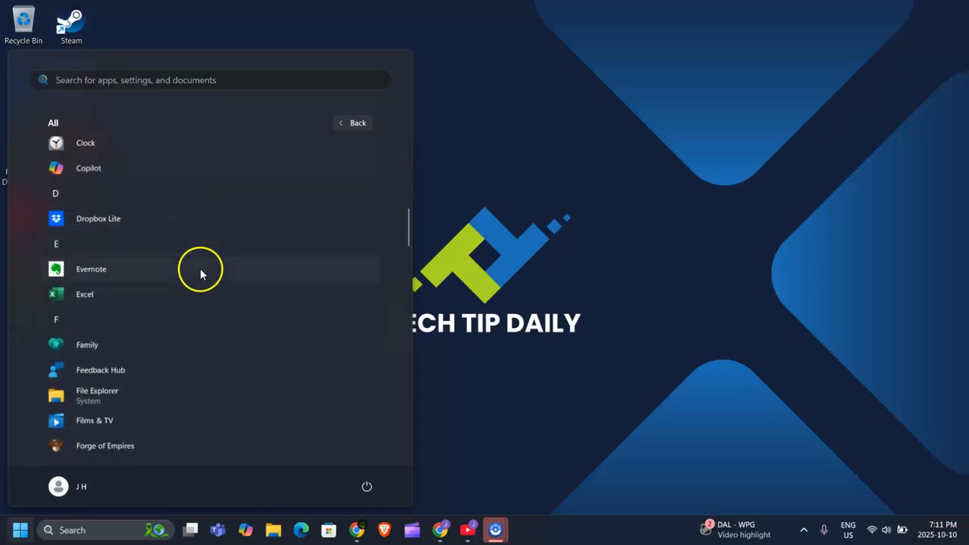
right_click(150, 292)
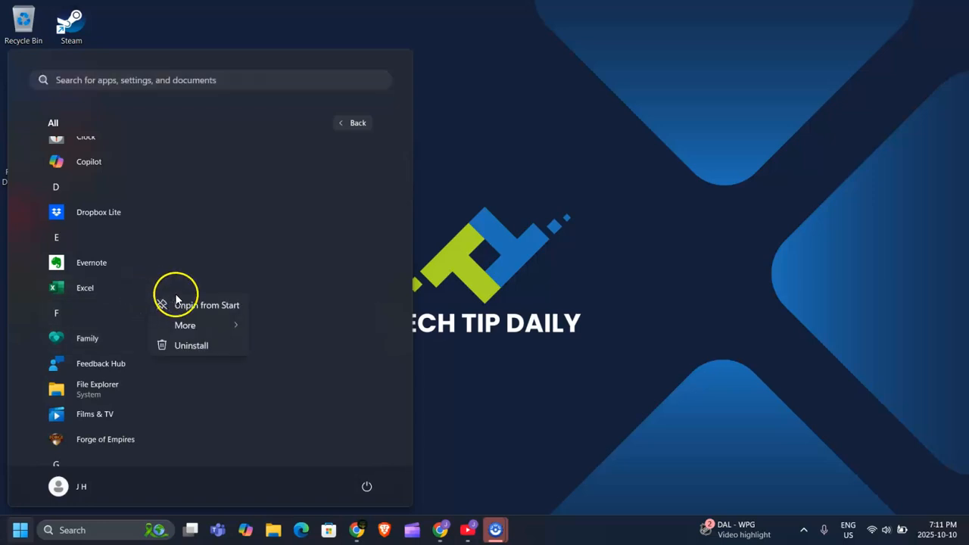
left_click(206, 307)
Pin Excel to Start again from the full app list and close the Start menu
right_click(138, 286)
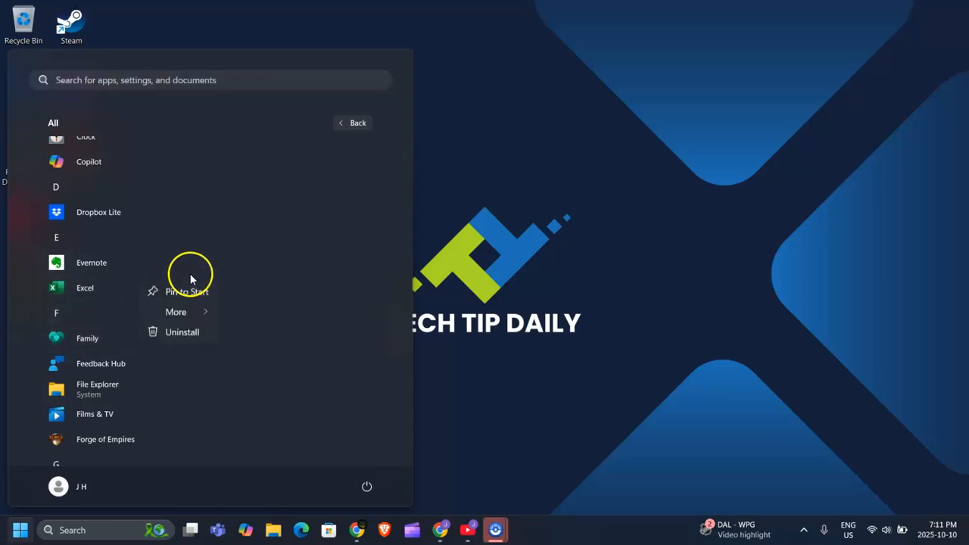
left_click(192, 300)
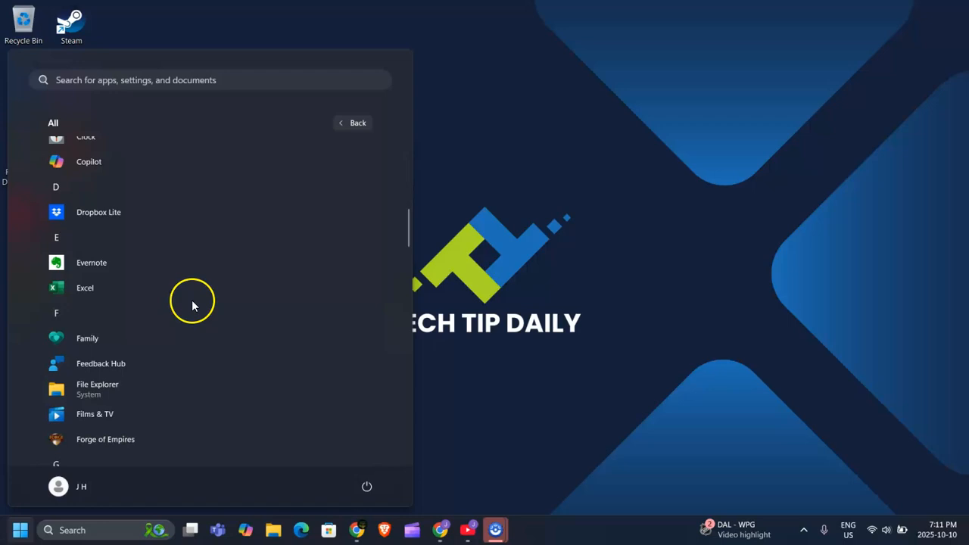
left_click(625, 266)
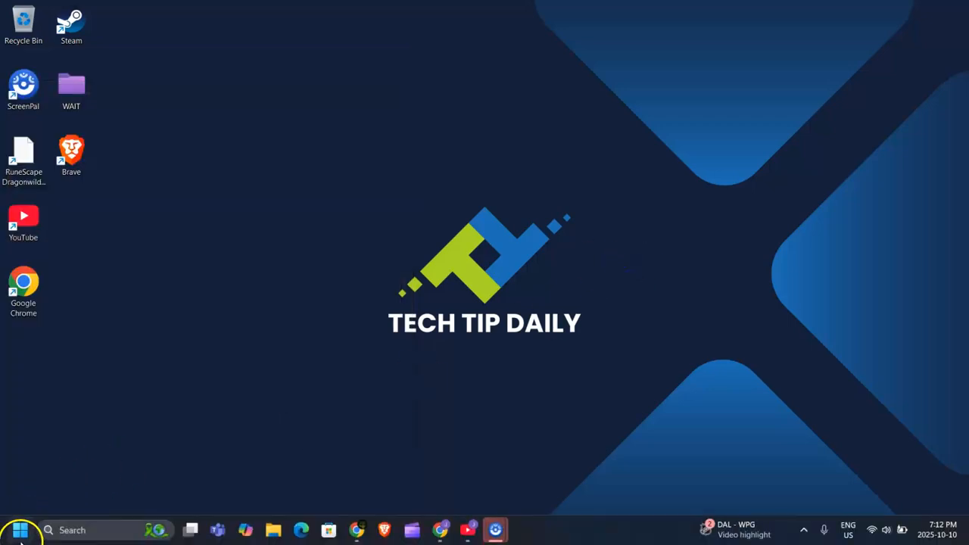
Check both pages of pinned apps in the Start menu, and close it
left_click(20, 530)
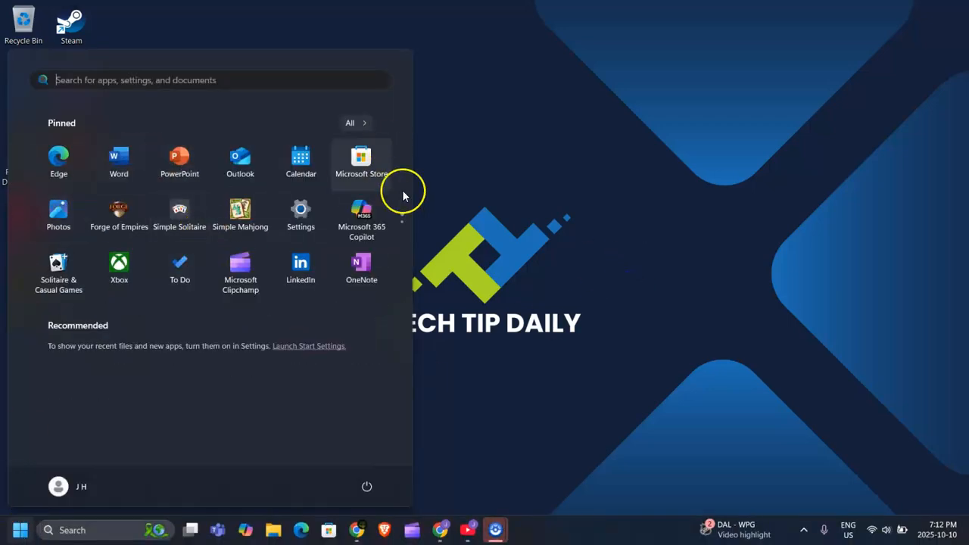
left_click(402, 225)
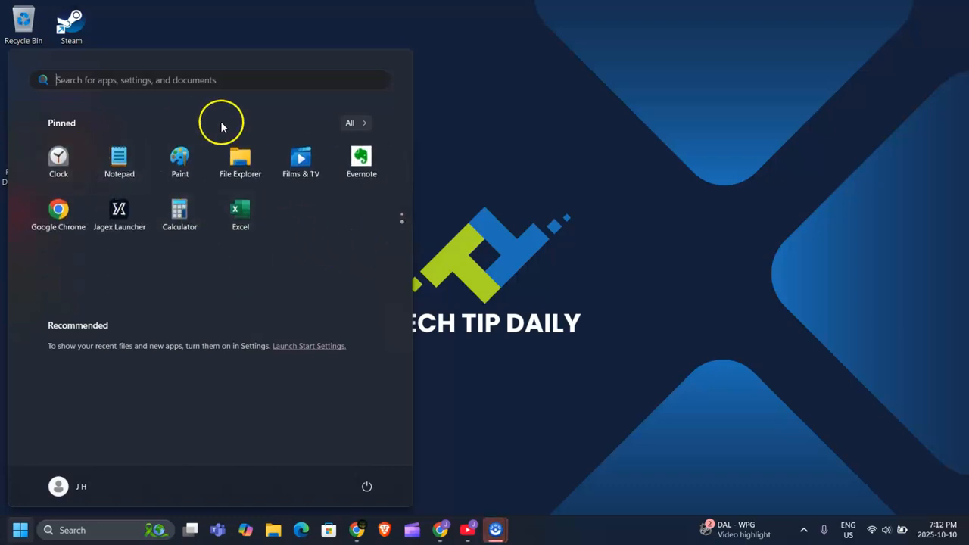
left_click(404, 205)
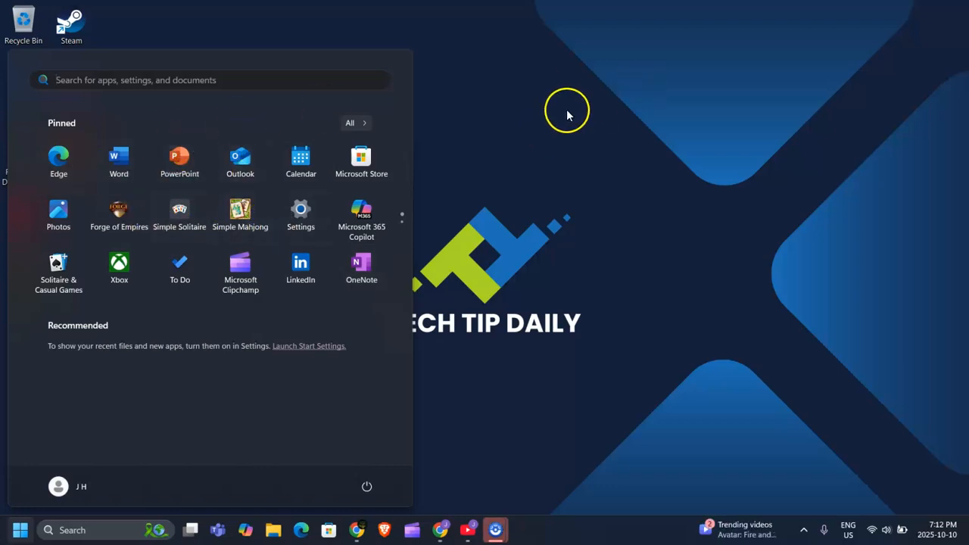
left_click(628, 97)
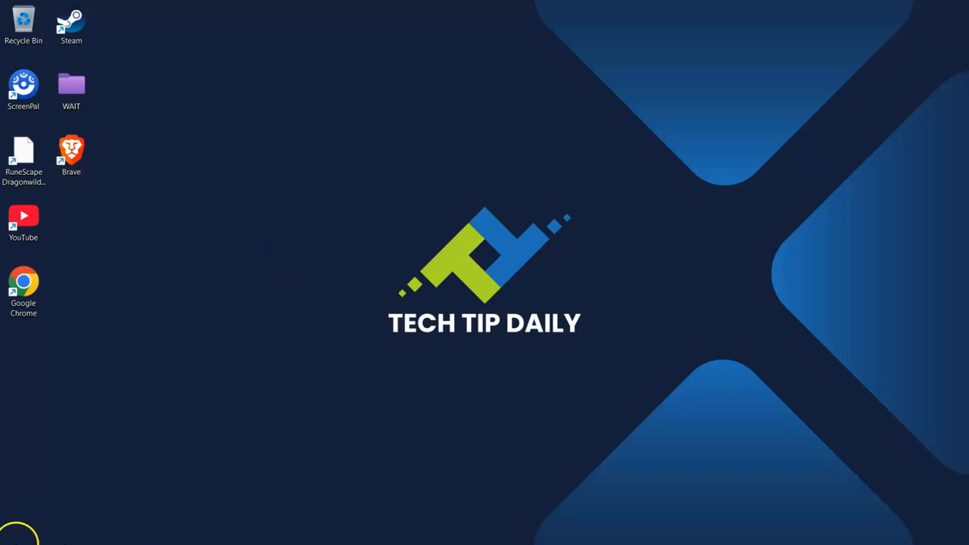
Find Settings through Windows search and open the Notifications page under System
mouse_move(22, 540)
left_click(70, 531)
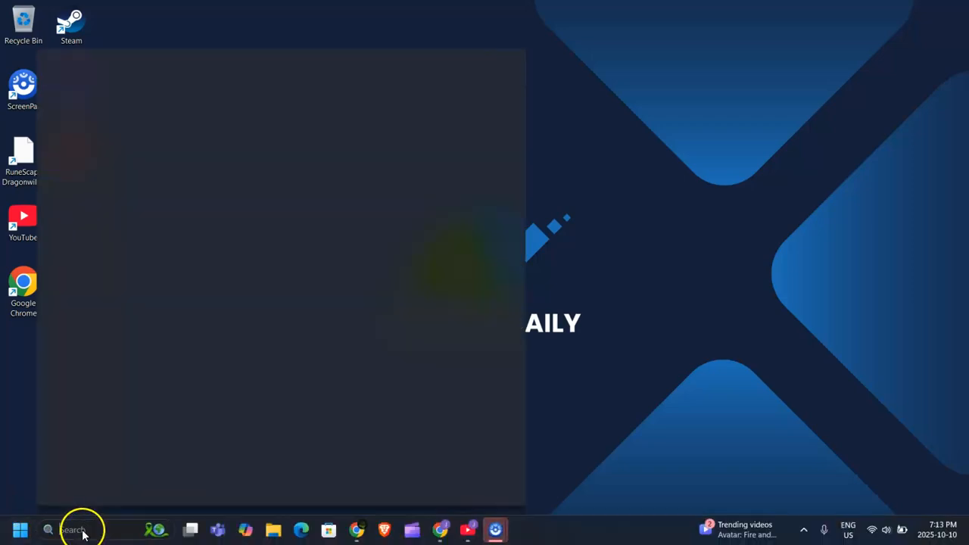
type("se")
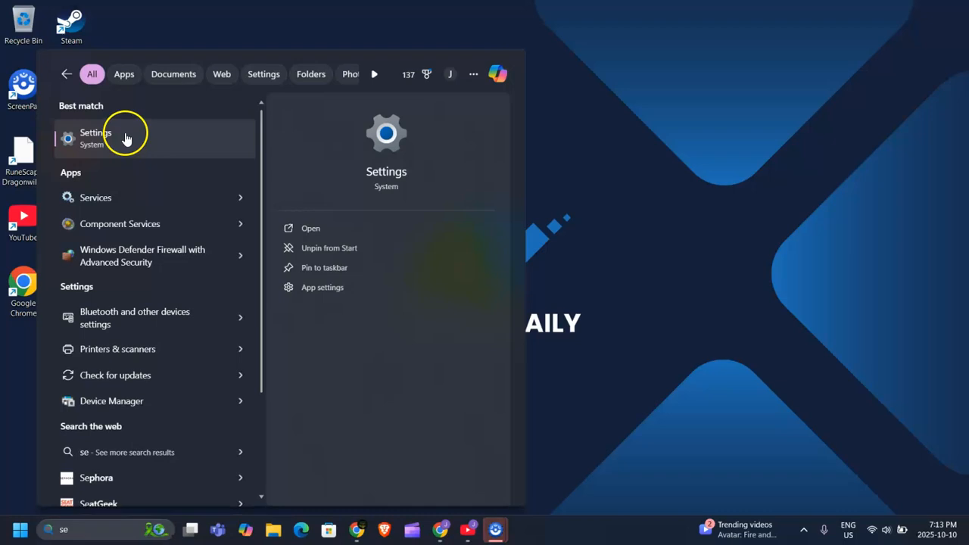
left_click(125, 137)
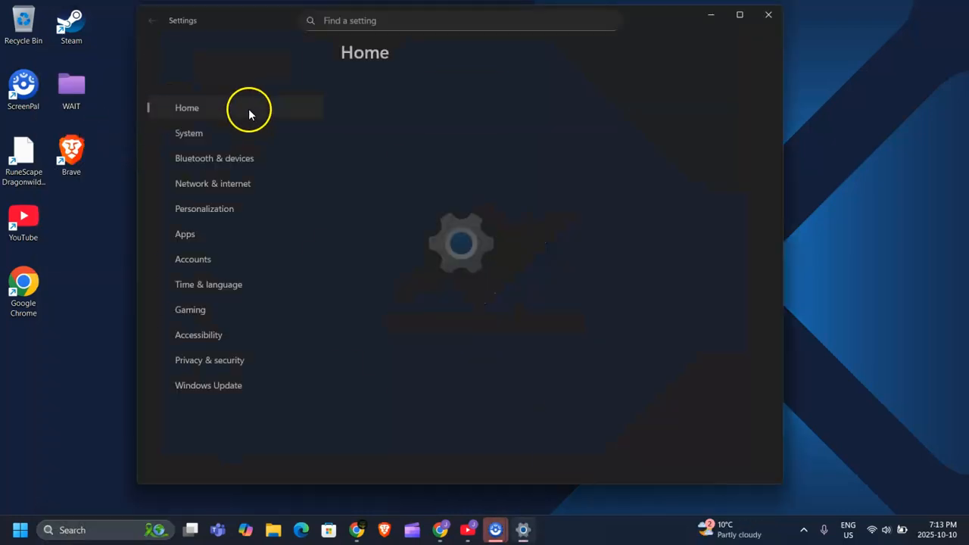
left_click(201, 138)
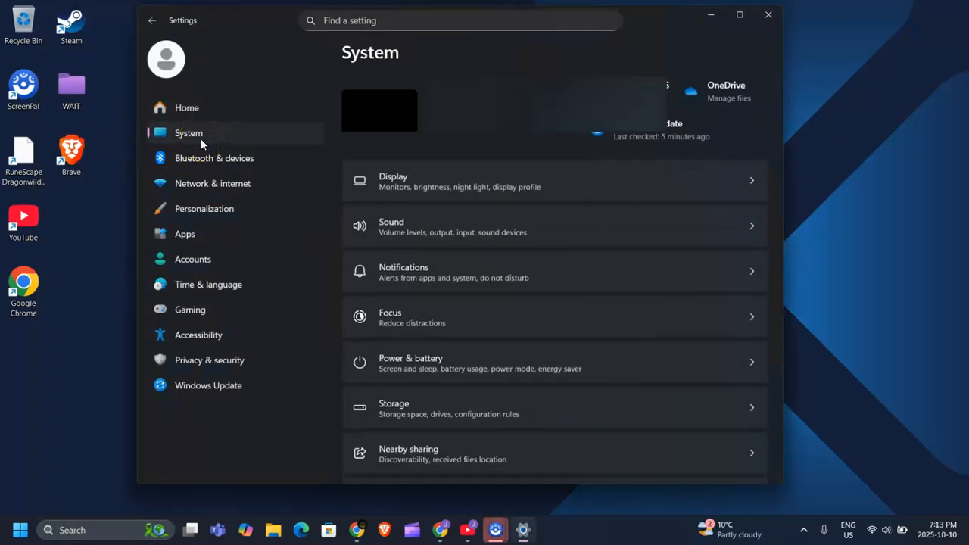
left_click(587, 275)
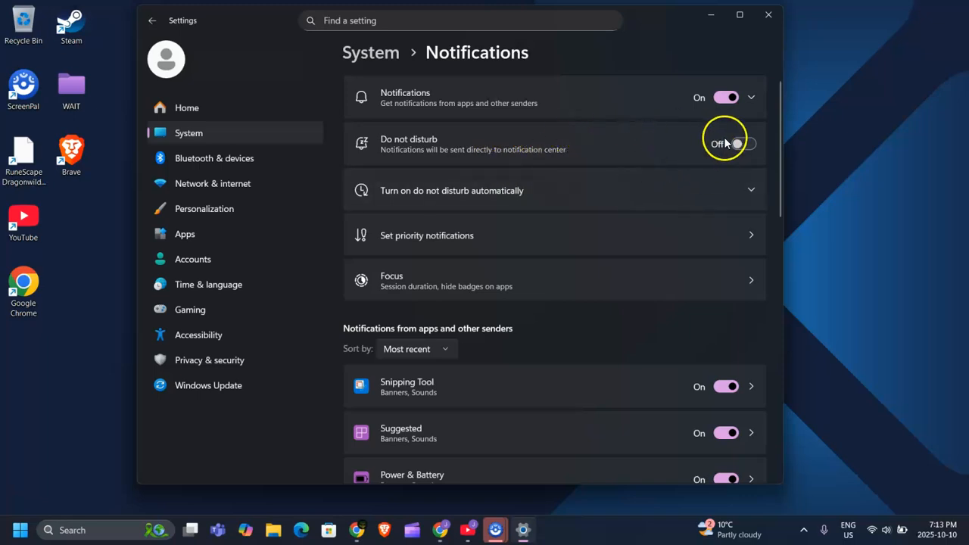
Look through the per-app notification list and its sort choices, and expand the general Notifications options
scroll(644, 155, "down", 5)
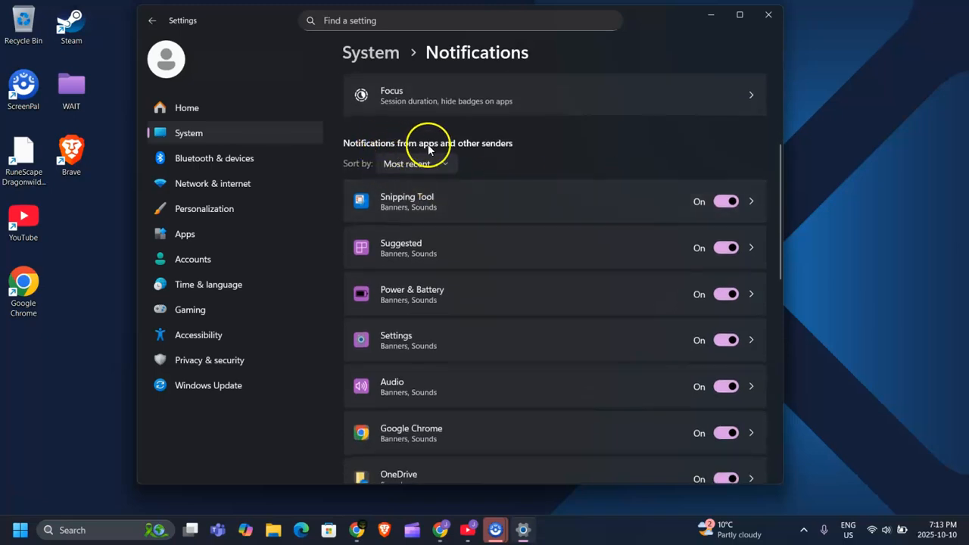
left_click(438, 166)
left_click(606, 173)
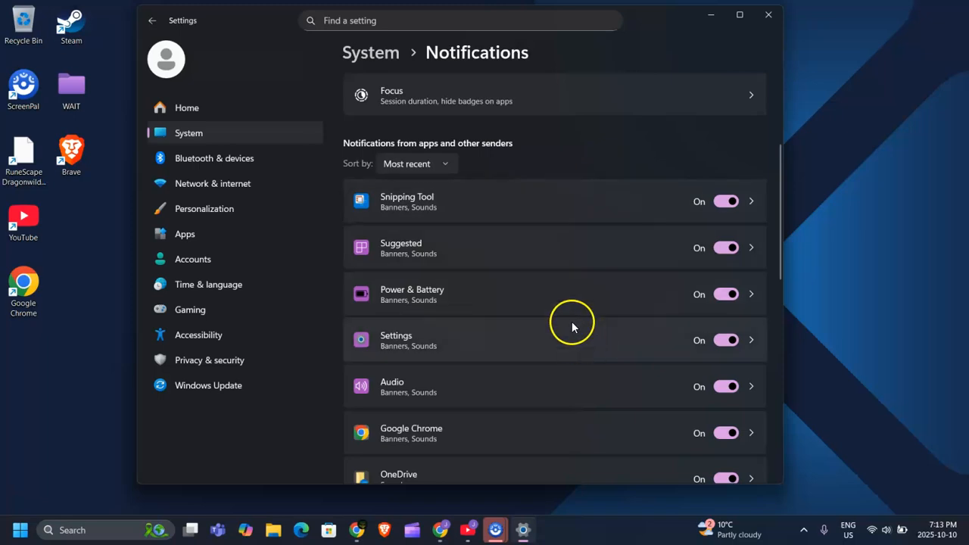
scroll(617, 286, "down", 3)
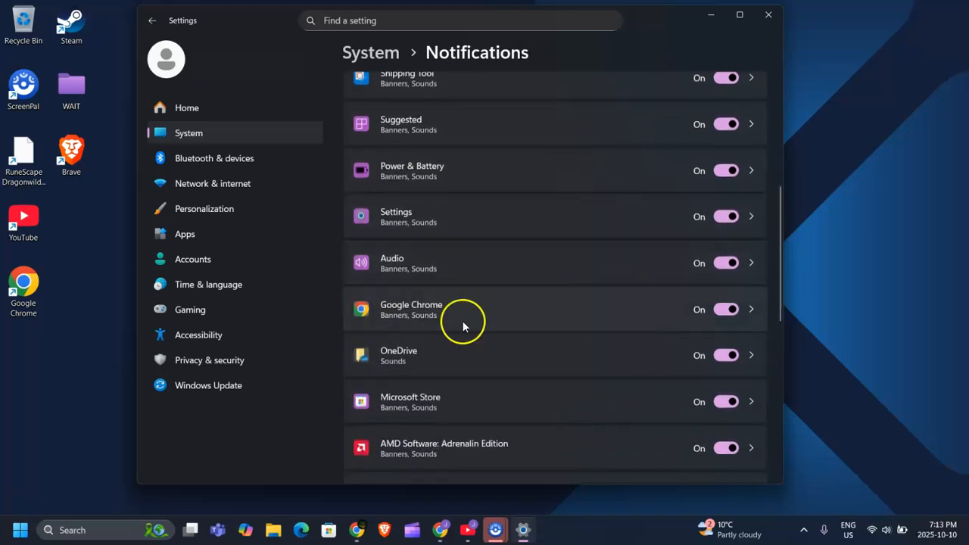
scroll(568, 310, "down", 3)
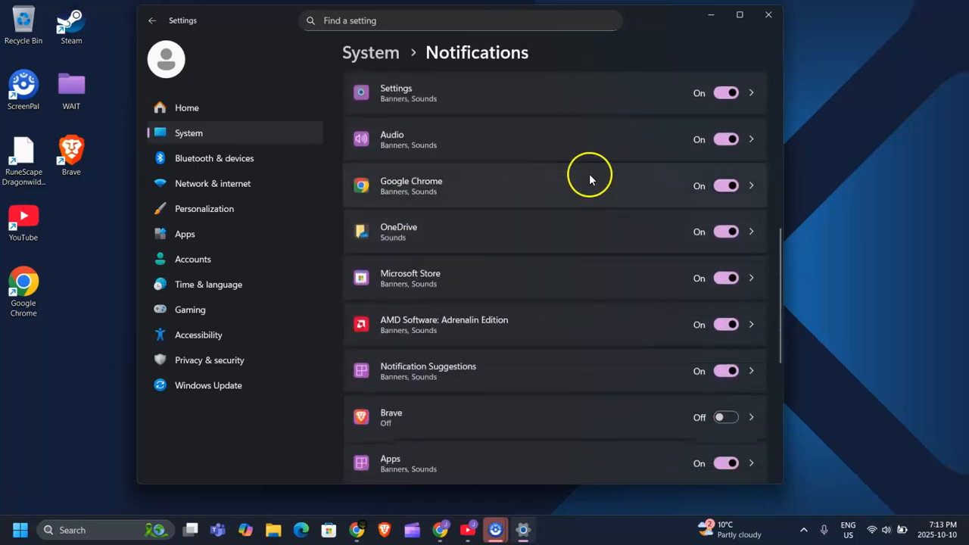
scroll(590, 365, "down", 3)
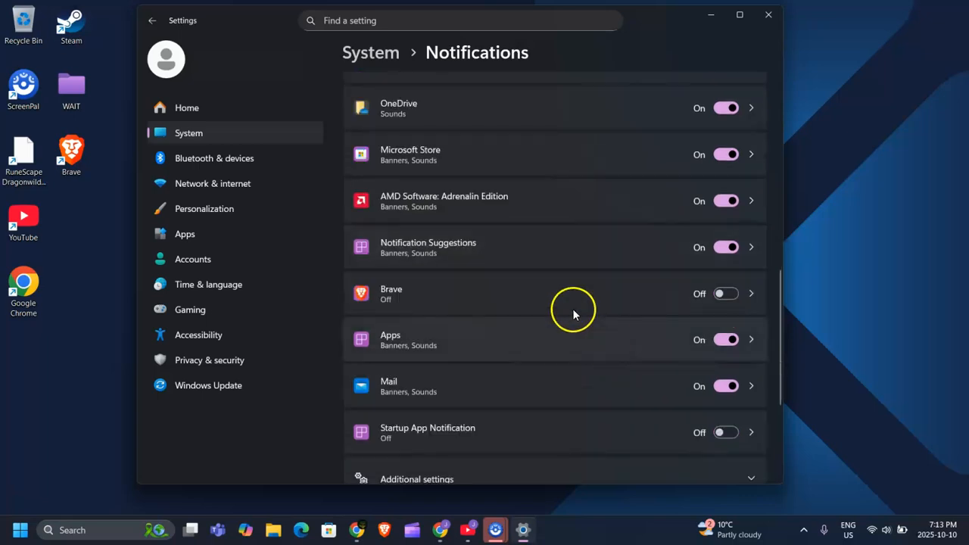
scroll(596, 257, "down", 3)
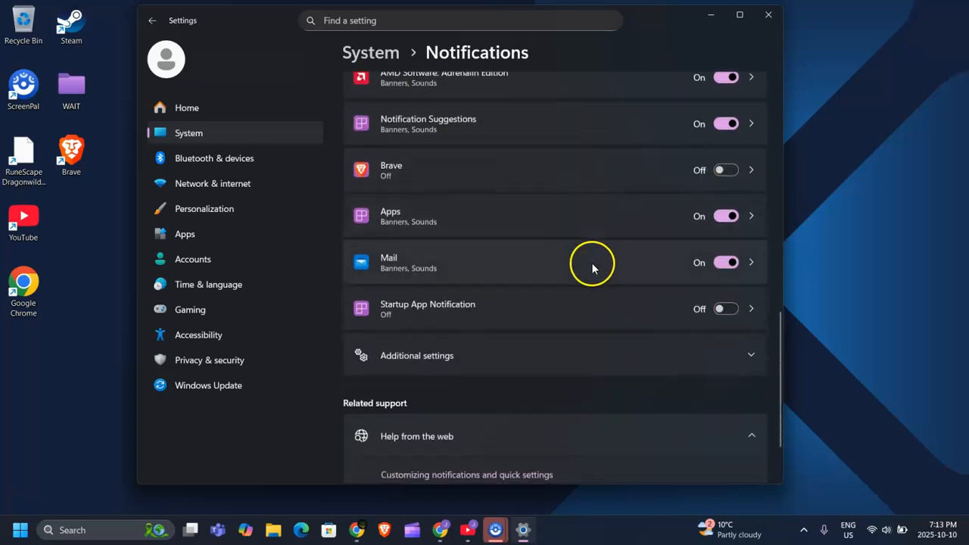
scroll(584, 322, "up", 15)
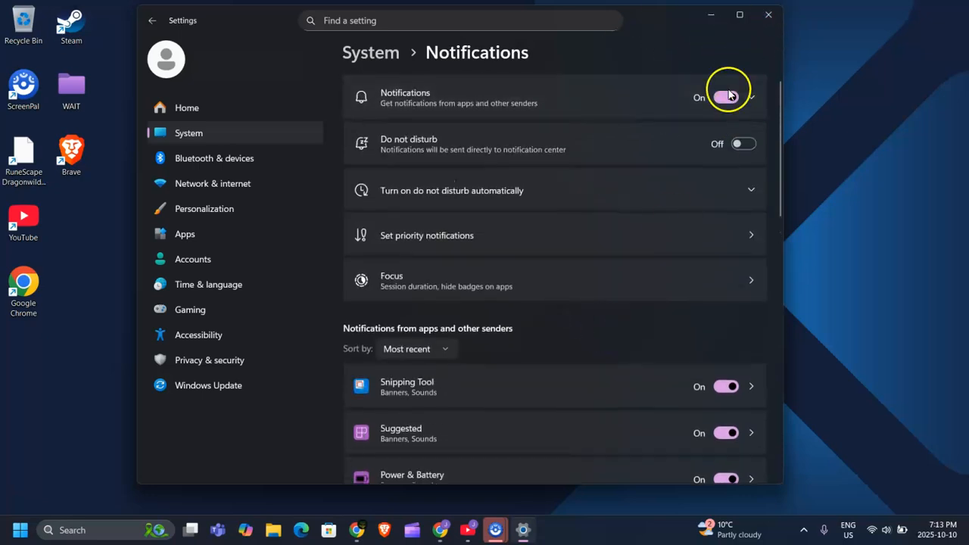
left_click(753, 94)
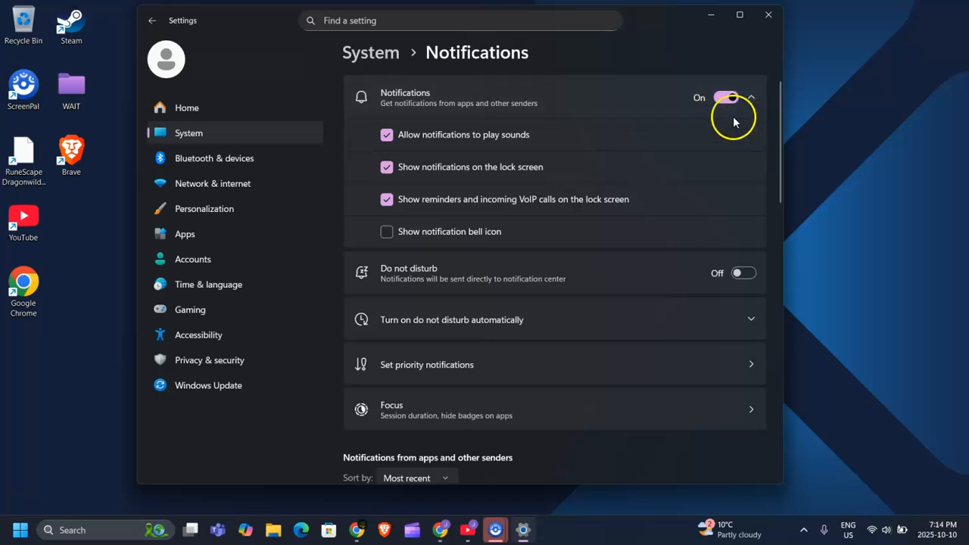
Review the notification switches of the individual apps below the general Notifications options
scroll(708, 155, "down", 5)
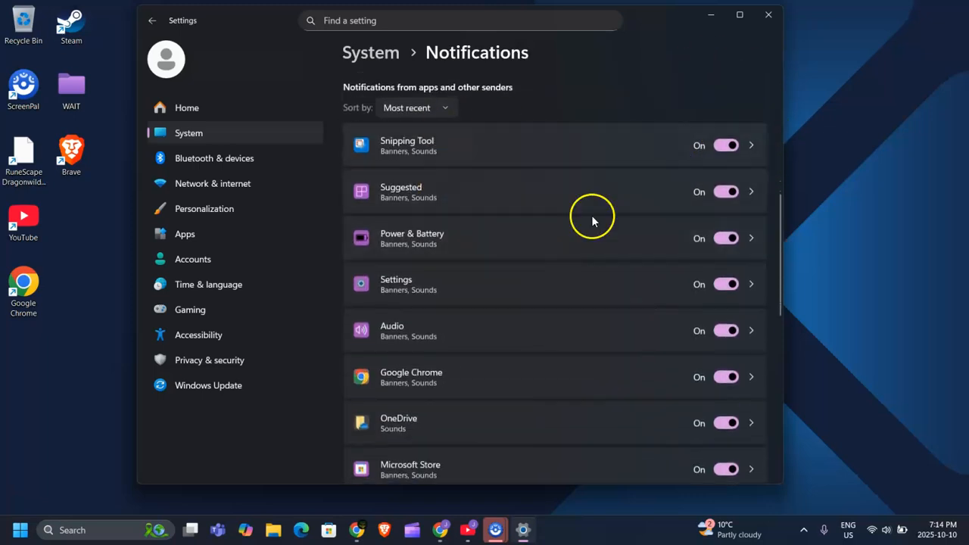
scroll(560, 267, "down", 3)
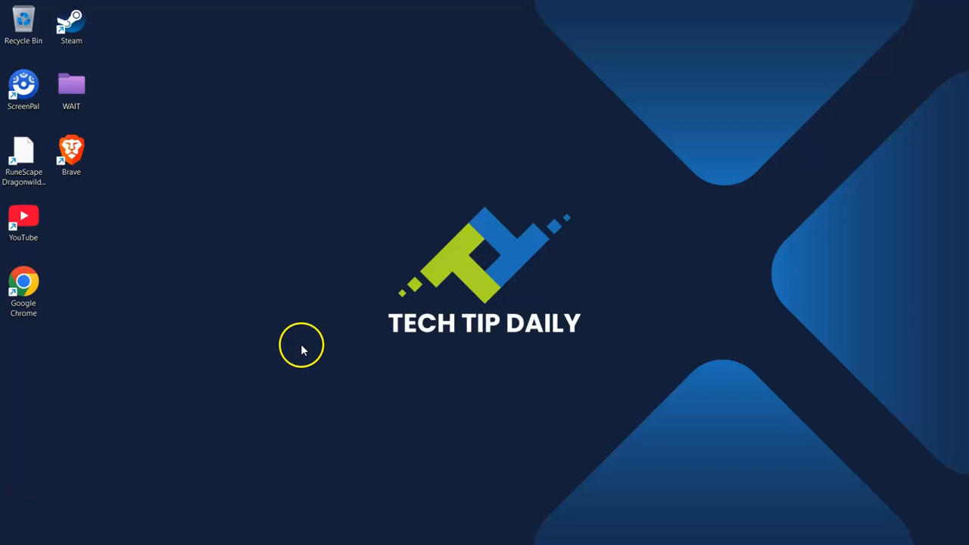
Find Task Manager through Windows search and show its Startup apps list in a maximized window
mouse_move(145, 530)
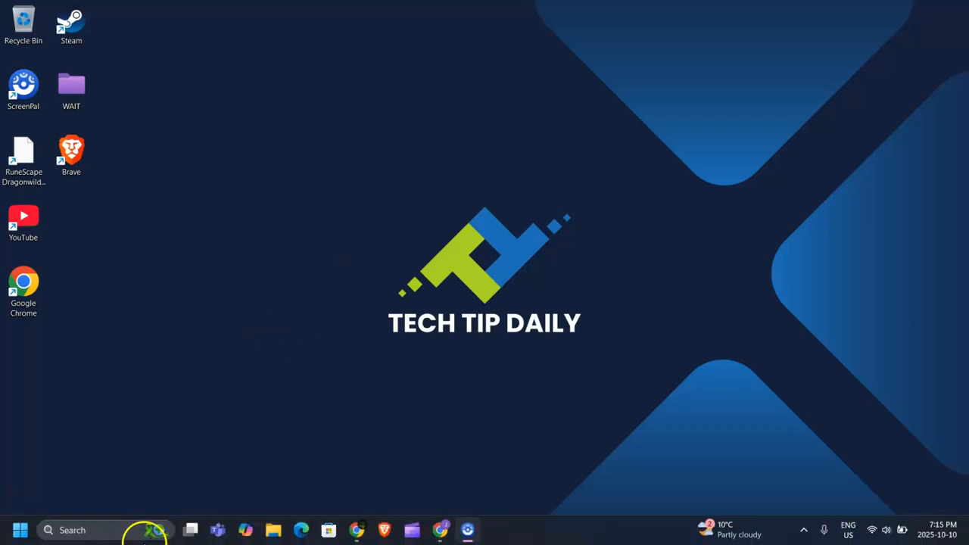
left_click(111, 530)
type("task")
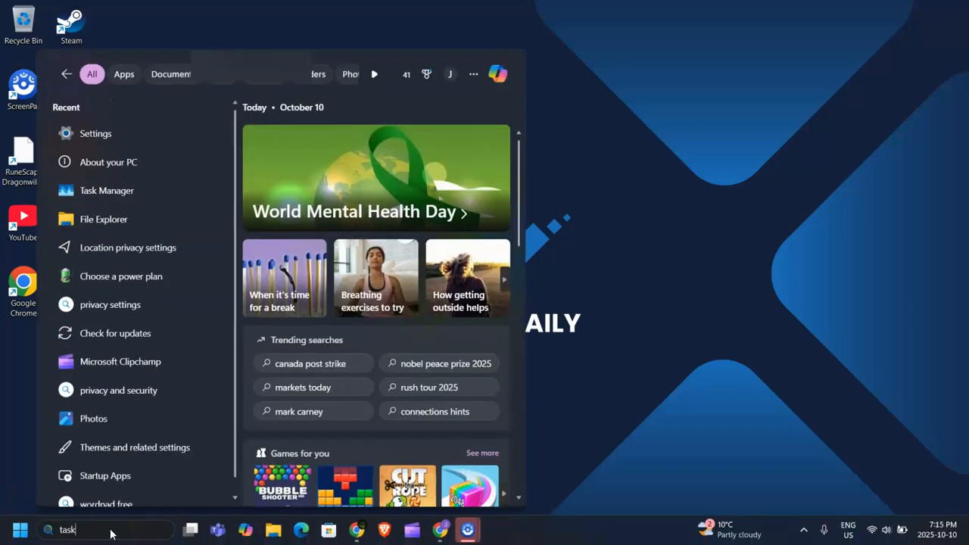
left_click(97, 151)
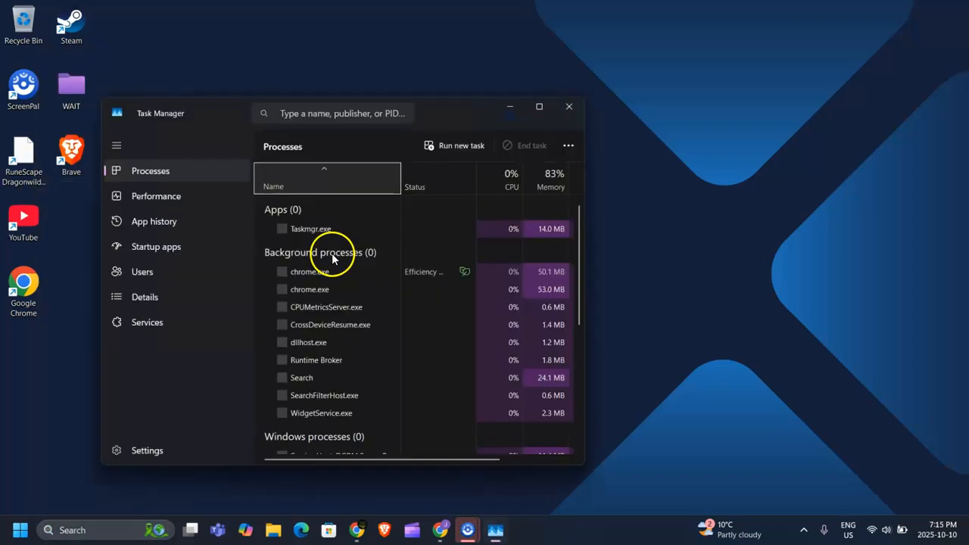
left_click(165, 252)
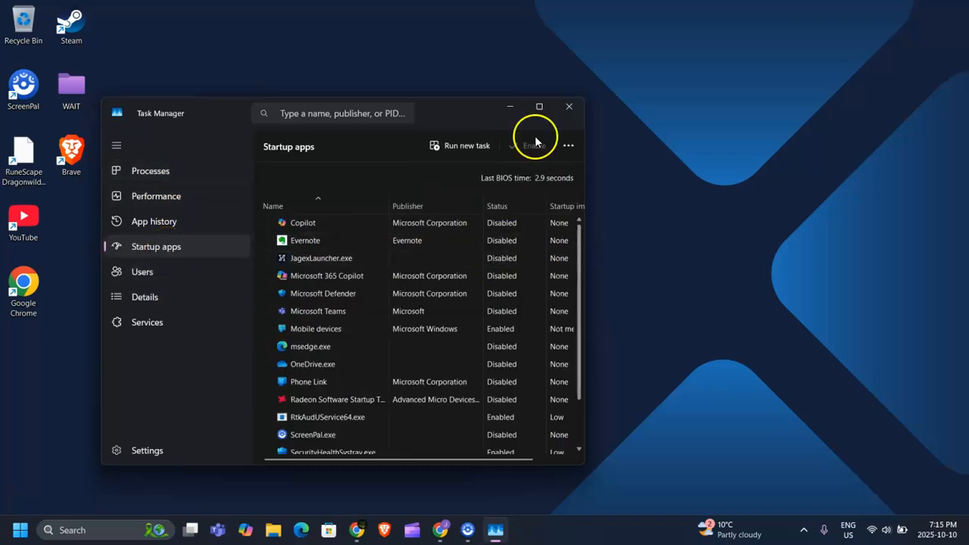
left_click(540, 108)
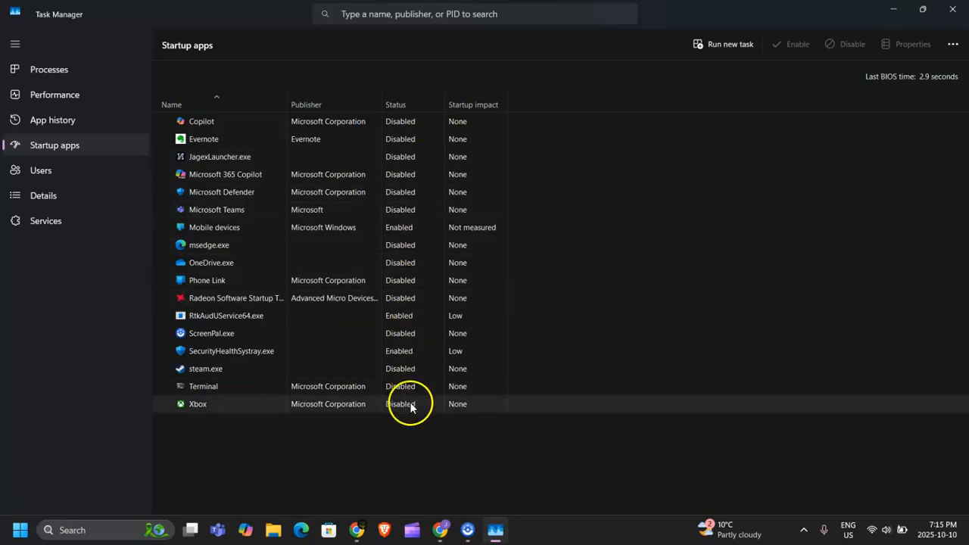
Check the enable and disable choices for the JagexLauncher.exe, Phone Link and Mobile devices startup entries, and close Task Manager
right_click(400, 156)
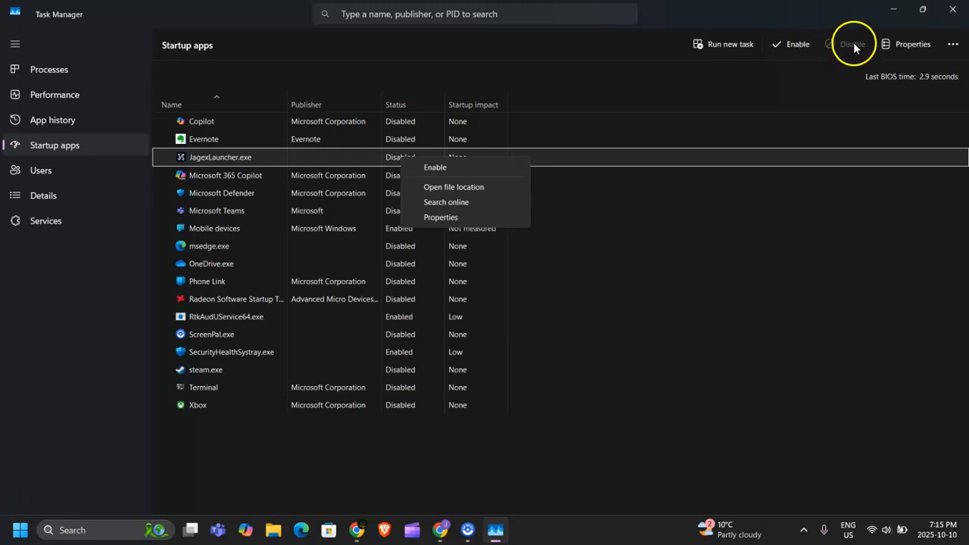
left_click(474, 279)
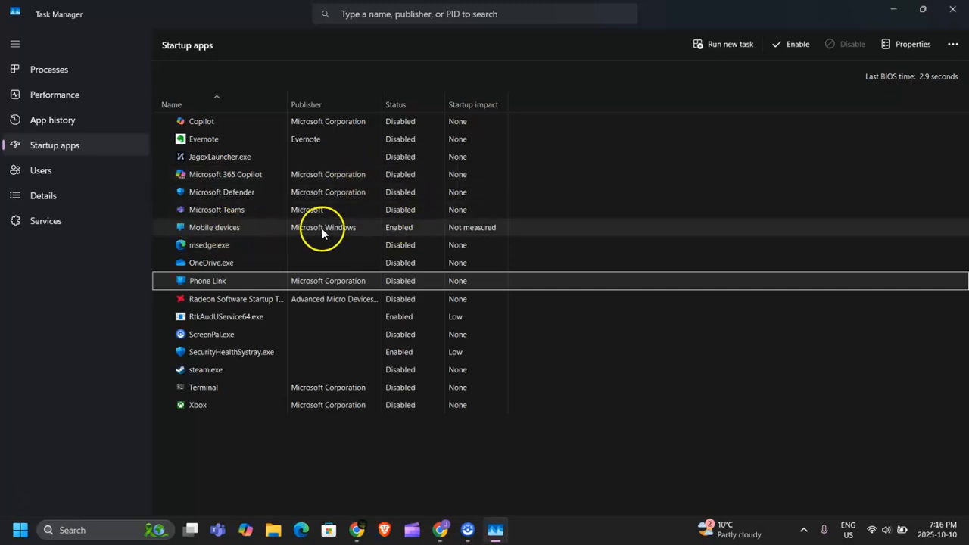
left_click(428, 229)
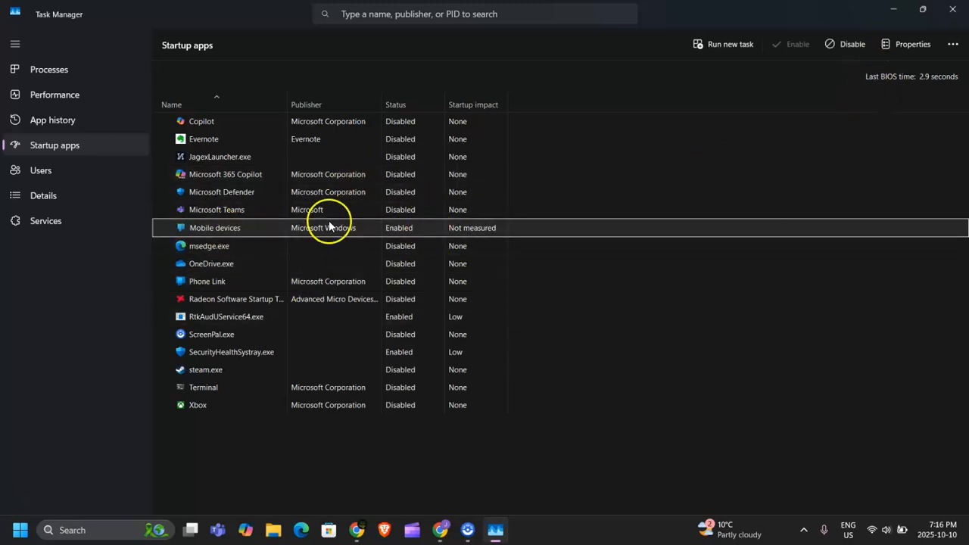
right_click(419, 228)
left_click(354, 228)
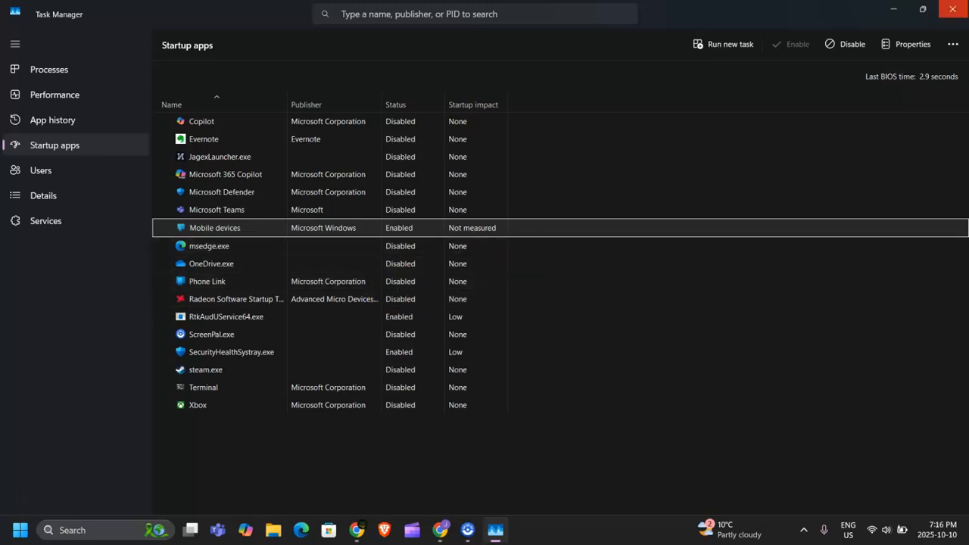
left_click(953, 9)
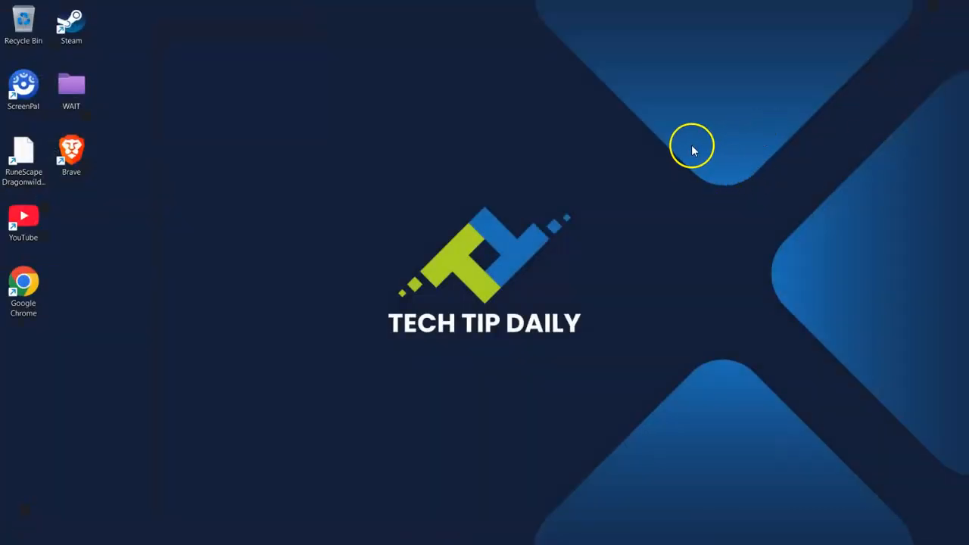